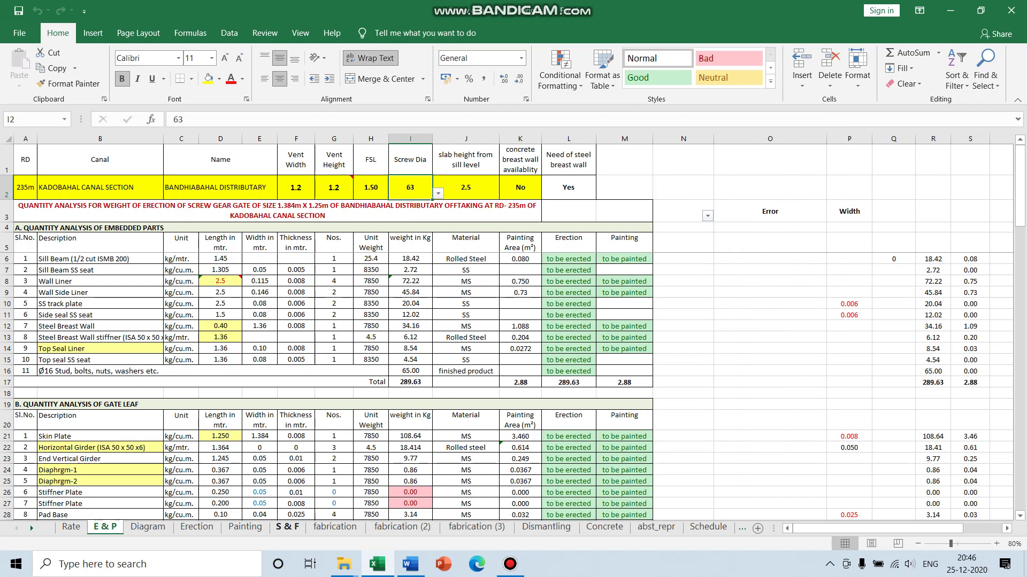
View the S & F sheet, and go through the name, screw diameter and slab height cells in row 2 of E & P
left_click(287, 526)
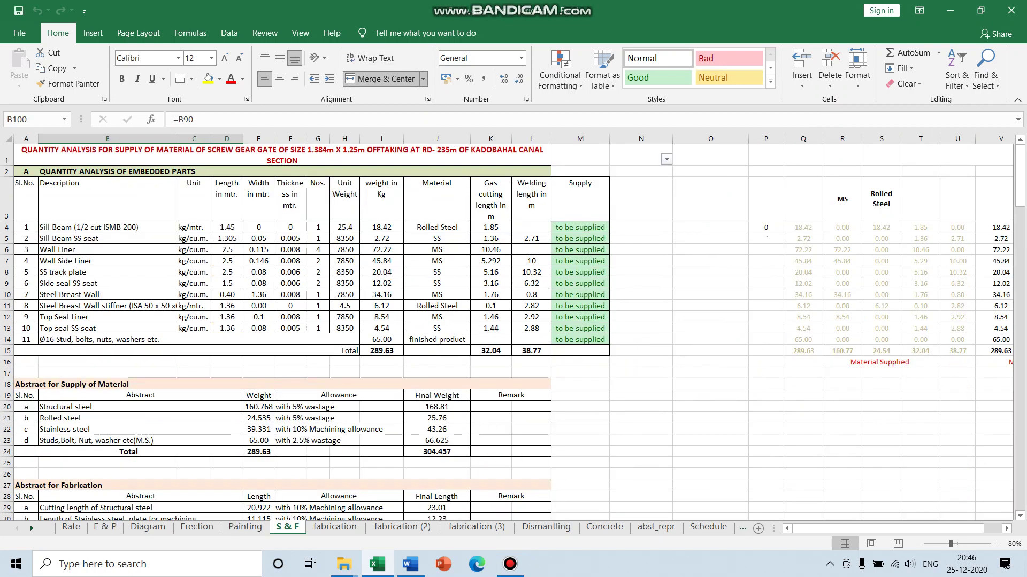
left_click(105, 526)
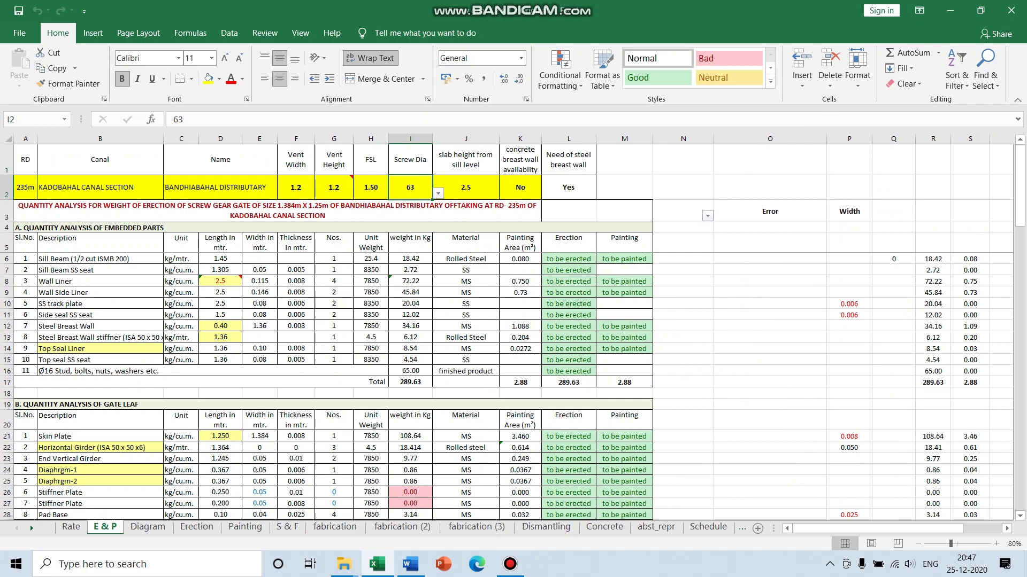
key("Home")
key("Right")
key("Right")
key("Right")
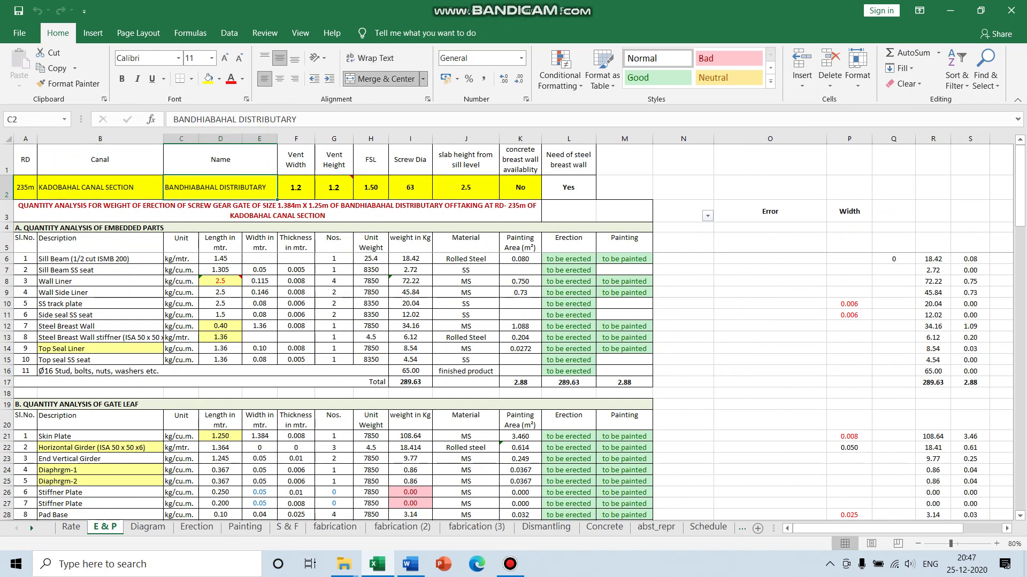
key("Right")
key("Right")
key("Right")
key("Right")
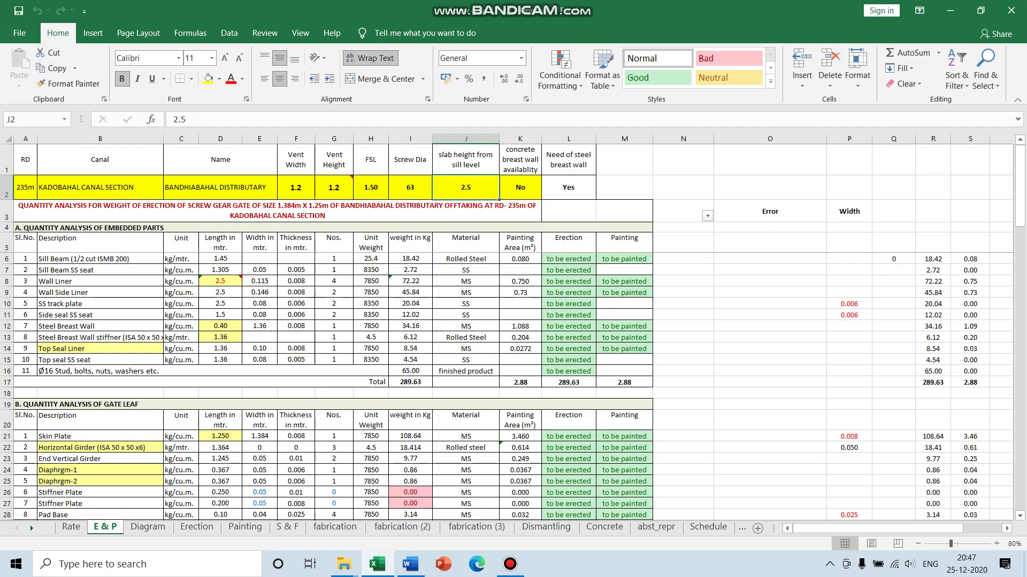
Examine the yellow-highlighted cells in the embedded parts and gate leaf tables, including the Horizontal Girder options
left_click(220, 281)
left_click(220, 326)
left_click(219, 337)
left_click(100, 349)
scroll(513, 385, "down", 2)
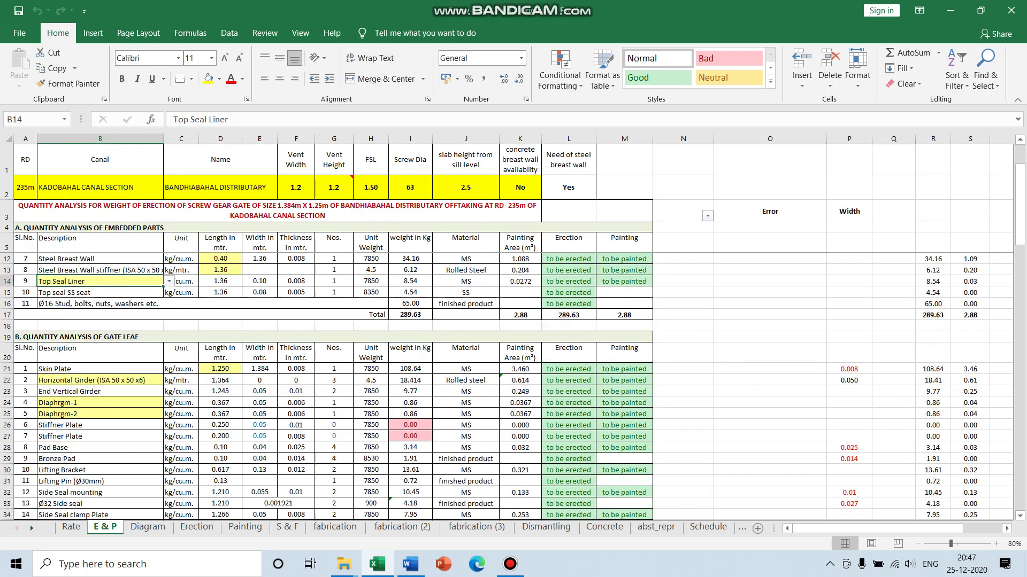
left_click(220, 369)
left_click(99, 380)
left_click(169, 380)
left_click(169, 380)
scroll(514, 385, "up", 2)
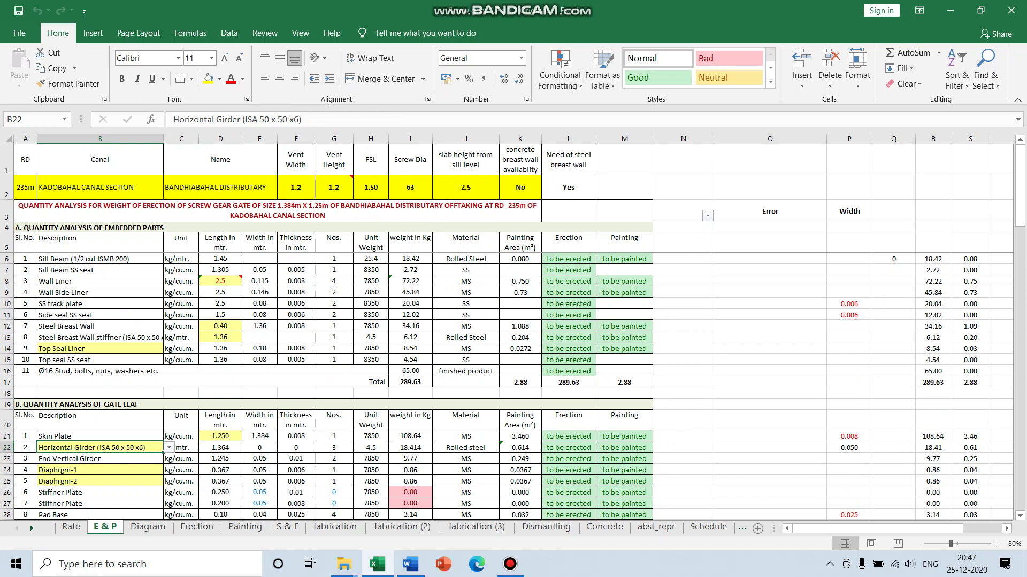
Try the "doesn't exist" erection status for the Sill Beam and return it to "to be erected"
left_click(569, 259)
left_click(602, 259)
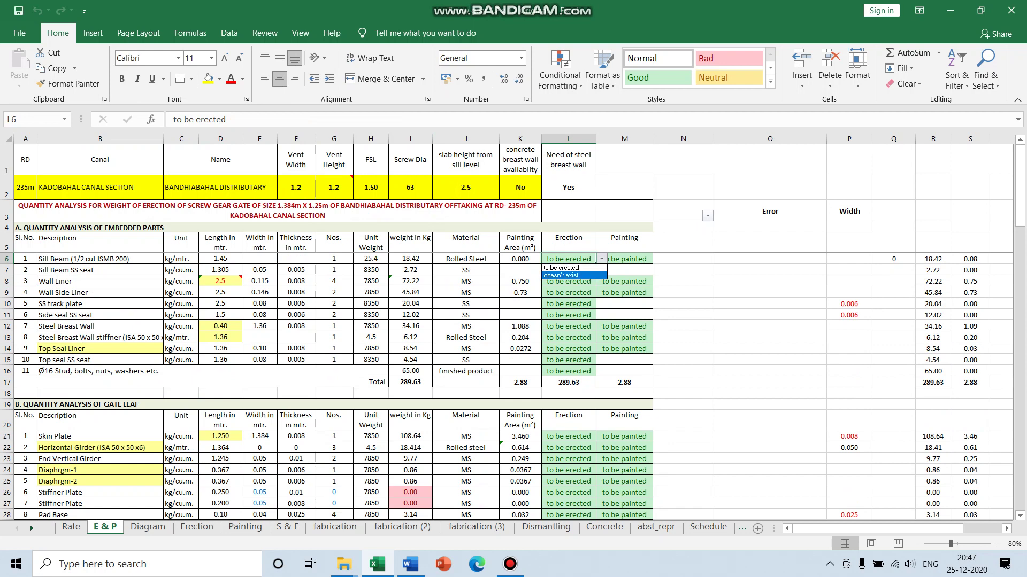
left_click(569, 276)
left_click(602, 258)
left_click(569, 268)
key("ctrl+z")
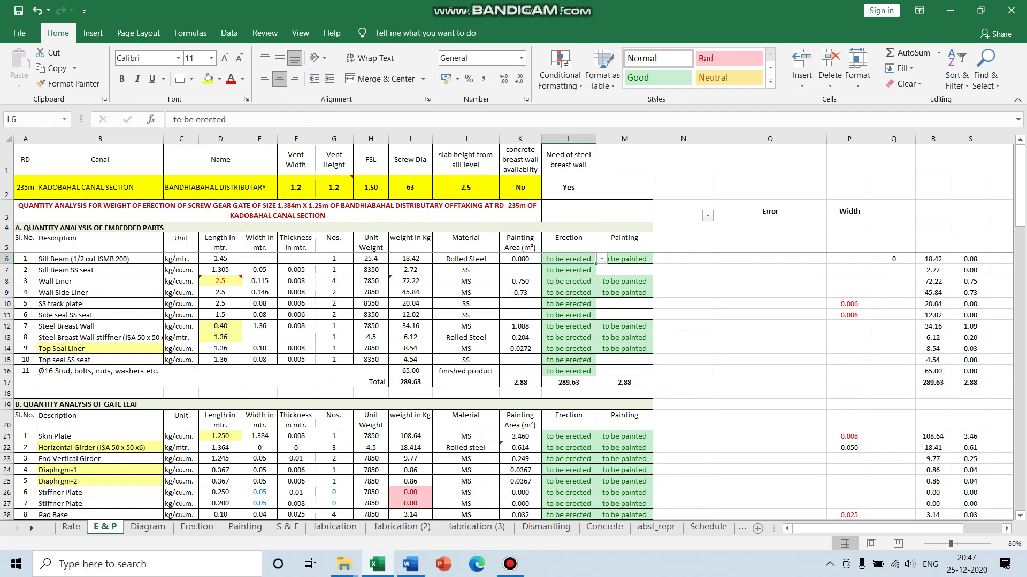
Set the Sill Beam's erection status to "doesn't exist" and inspect the total weight of the embedded parts
key("alt+Down")
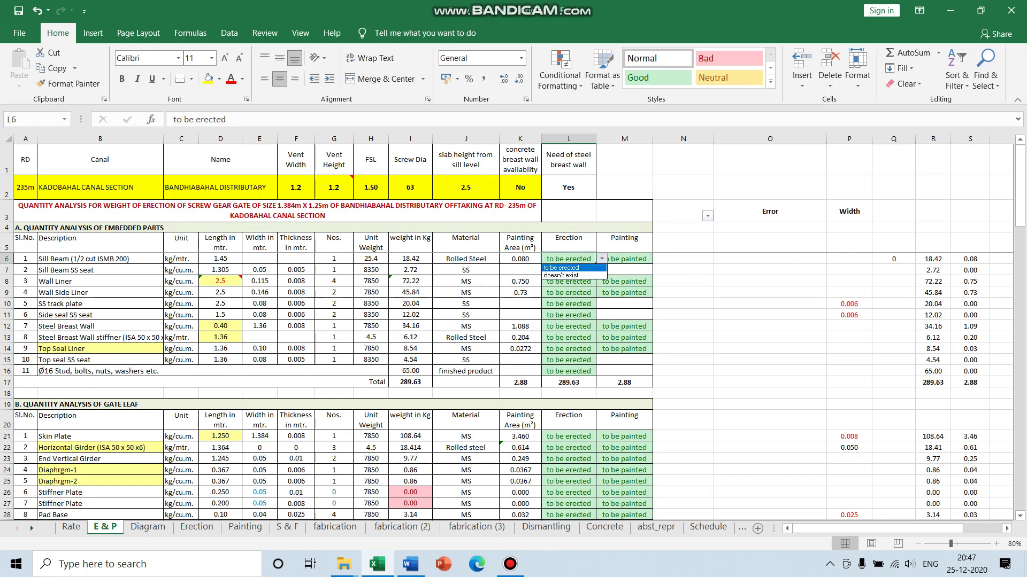
key("Down")
key("Up")
key("Return")
key("alt+Down")
key("Down")
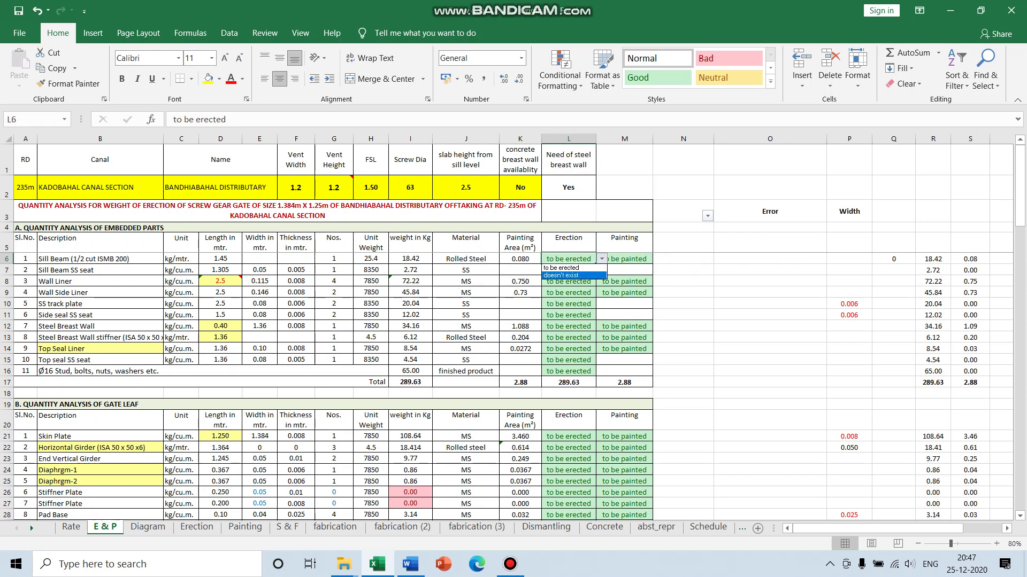
key("Return")
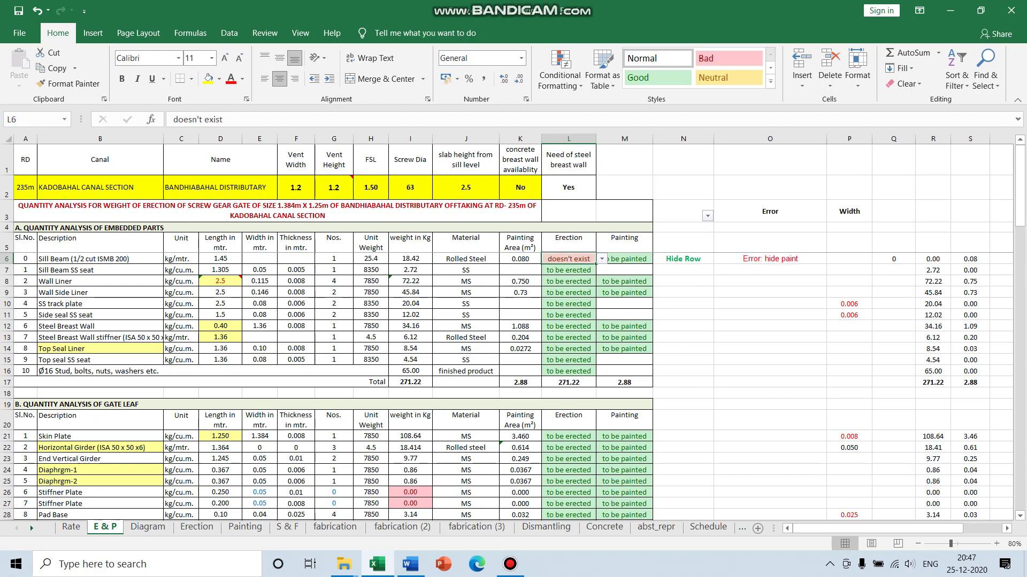
left_click(410, 383)
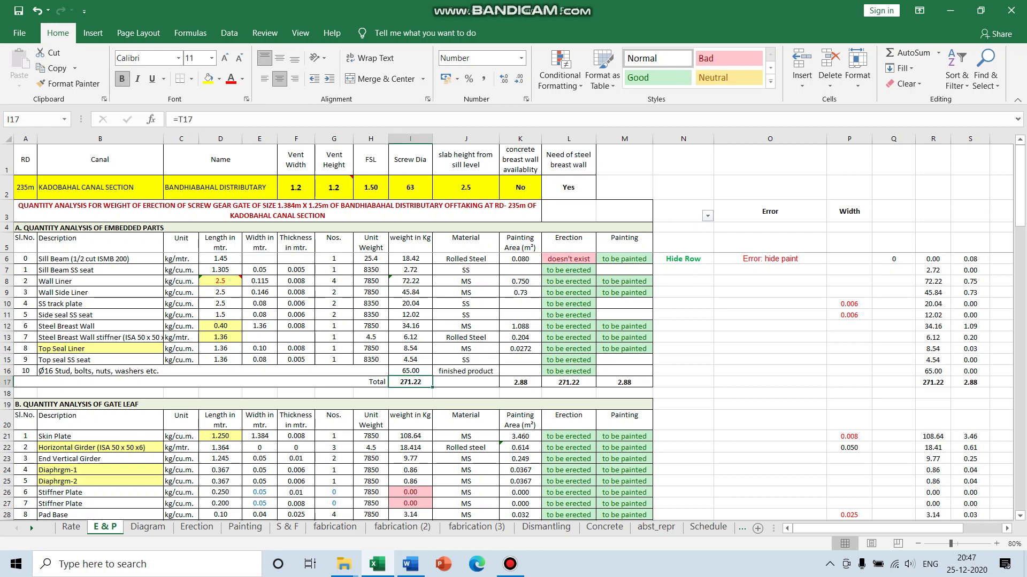
Set the Sill Beam's erection status back to "to be erected" and recheck the embedded parts' total weight
left_click(568, 259)
key("alt+Down")
key("Up")
key("Return")
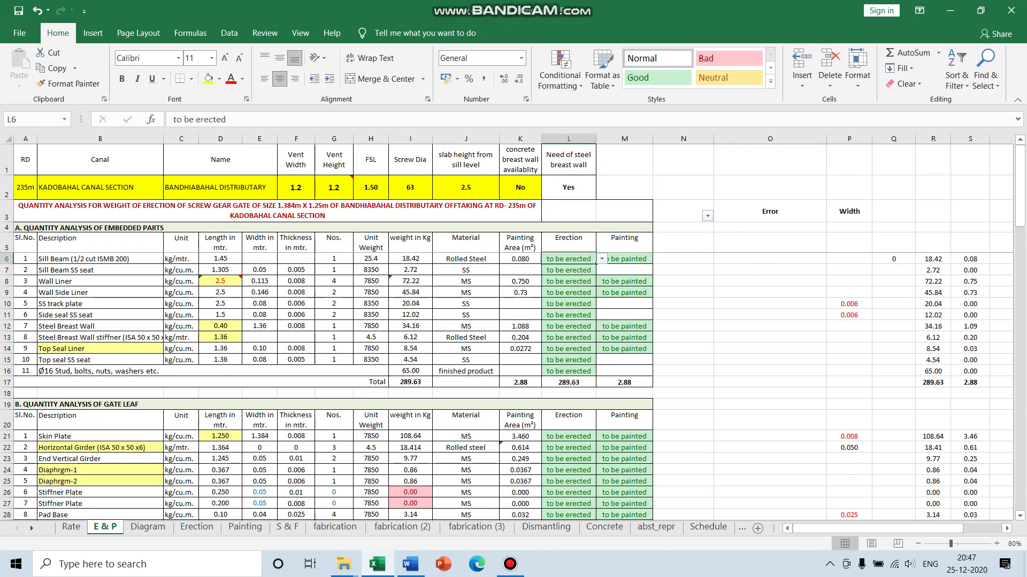
left_click(410, 382)
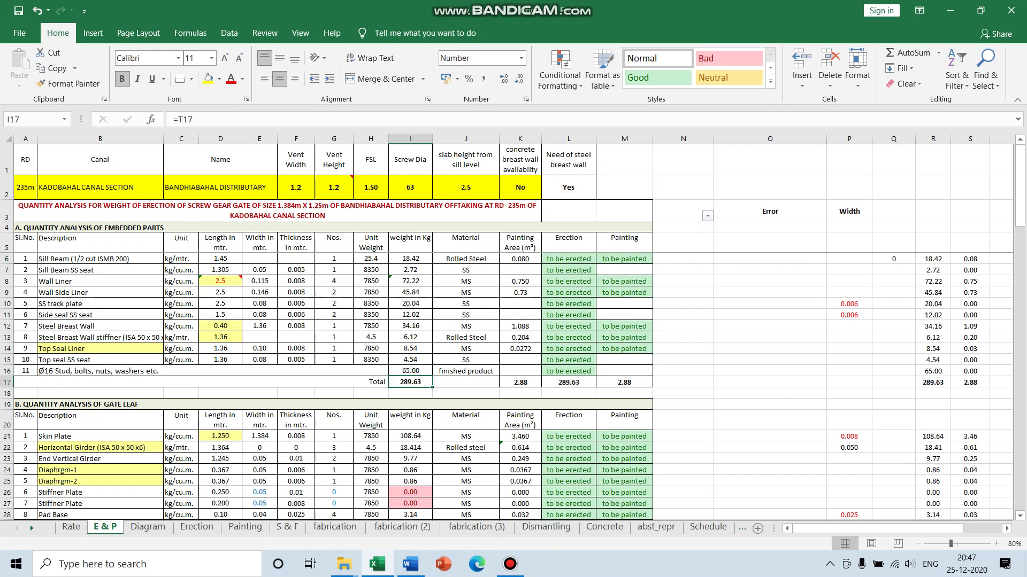
Set both the erection and painting status of the Sill Beam to "doesn't exist" and inspect its error-check formula in O6
left_click(569, 259)
key("alt+Down")
key("Down")
key("Return")
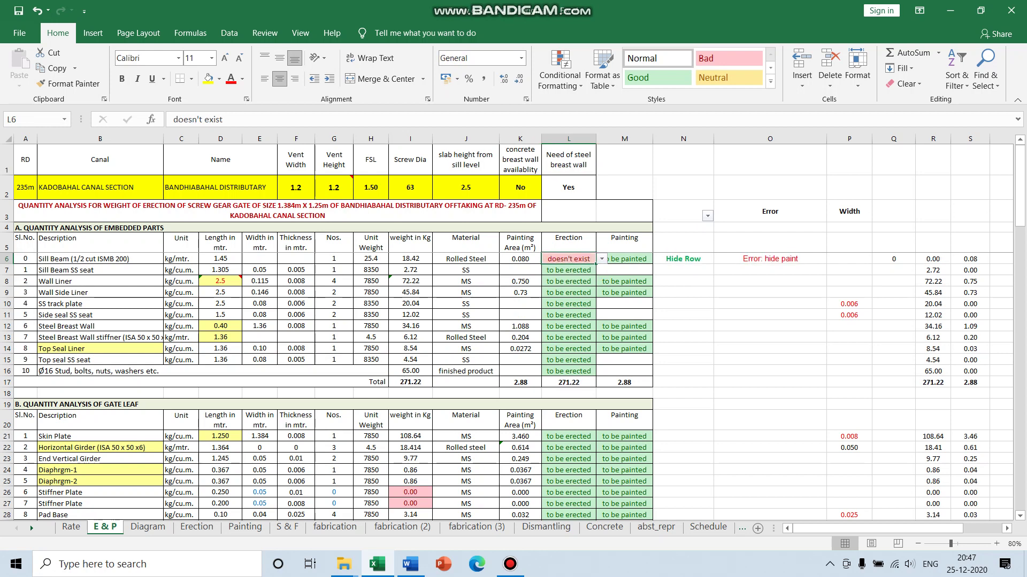
key("Right")
key("alt+Down")
key("Down")
key("Return")
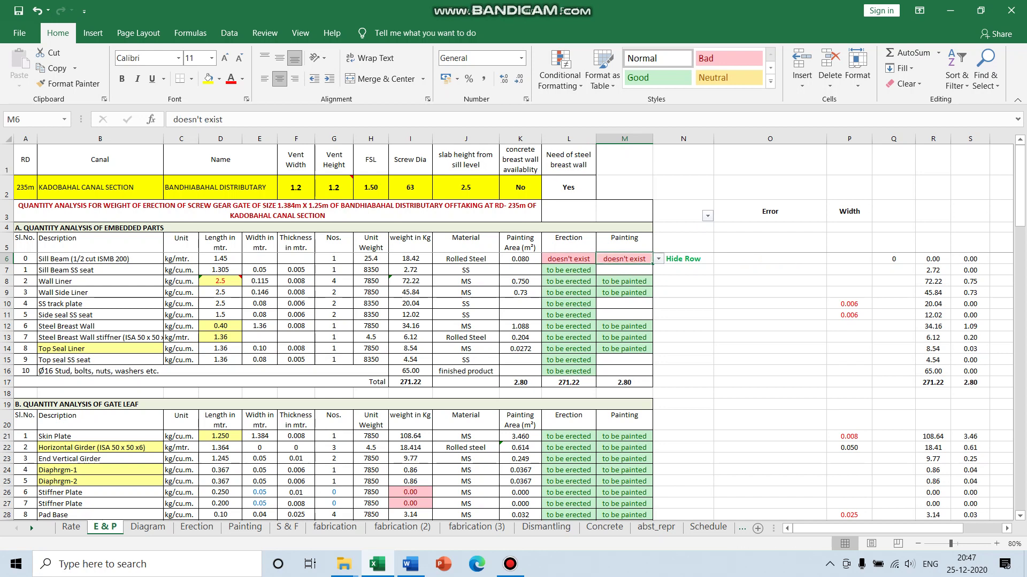
left_click(770, 259)
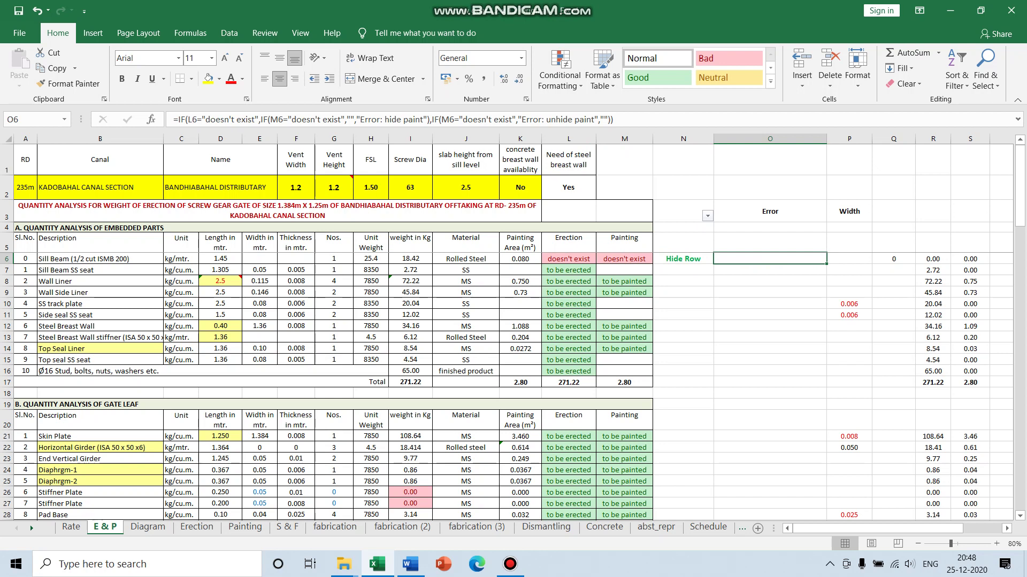
Restore the Sill Beam's erection status to "to be erected" and its painting status to "to be painted"
left_click(568, 259)
key("alt+Down")
key("Up")
key("Return")
left_click(624, 259)
key("alt+Down")
key("Up")
key("Return")
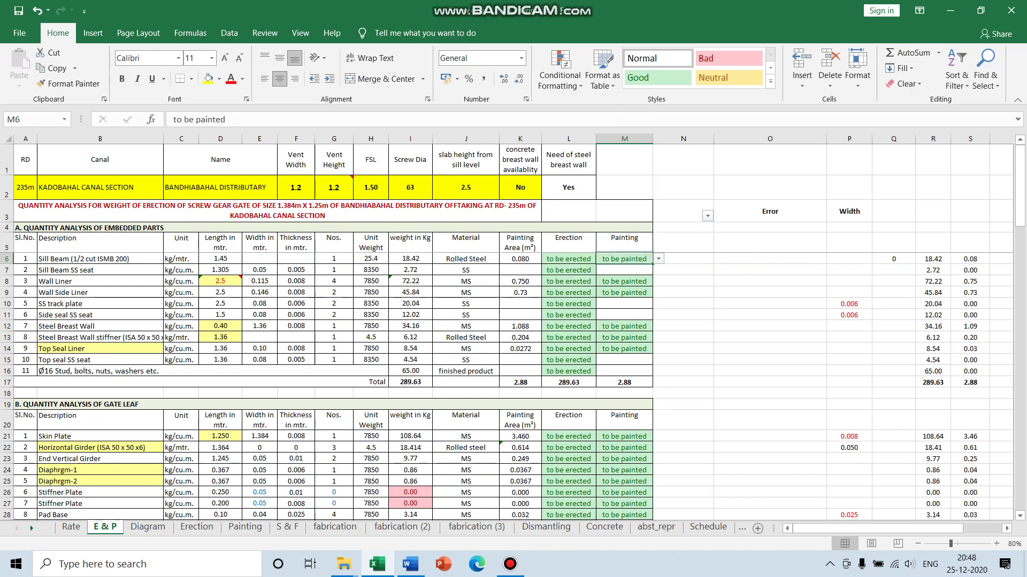
Review the RD, canal, name, vent width, vent height and FSL input cells in row 2
left_click(25, 188)
left_click(100, 188)
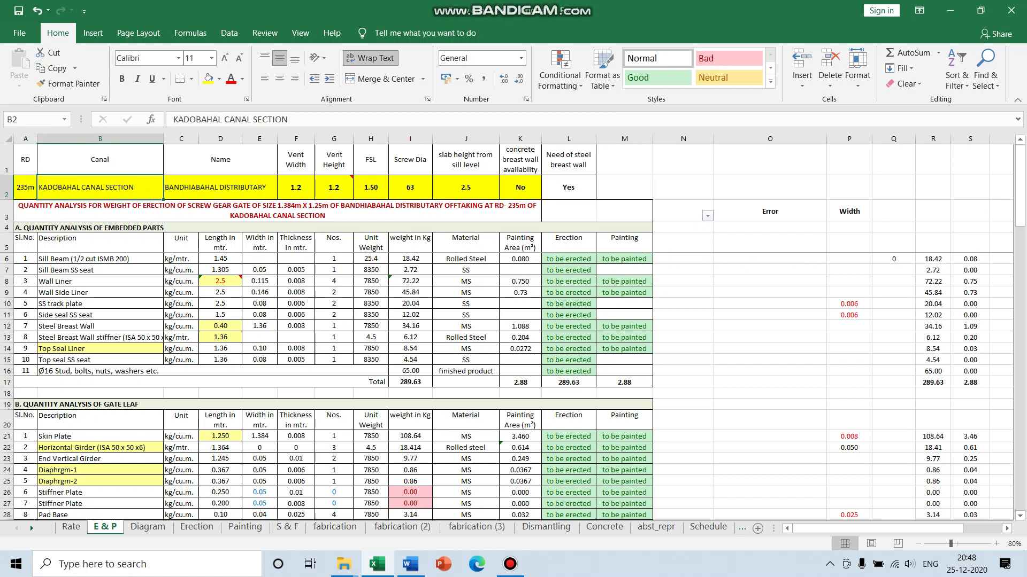
double_click(225, 187)
left_click_drag(266, 187, 174, 188)
left_click(175, 187)
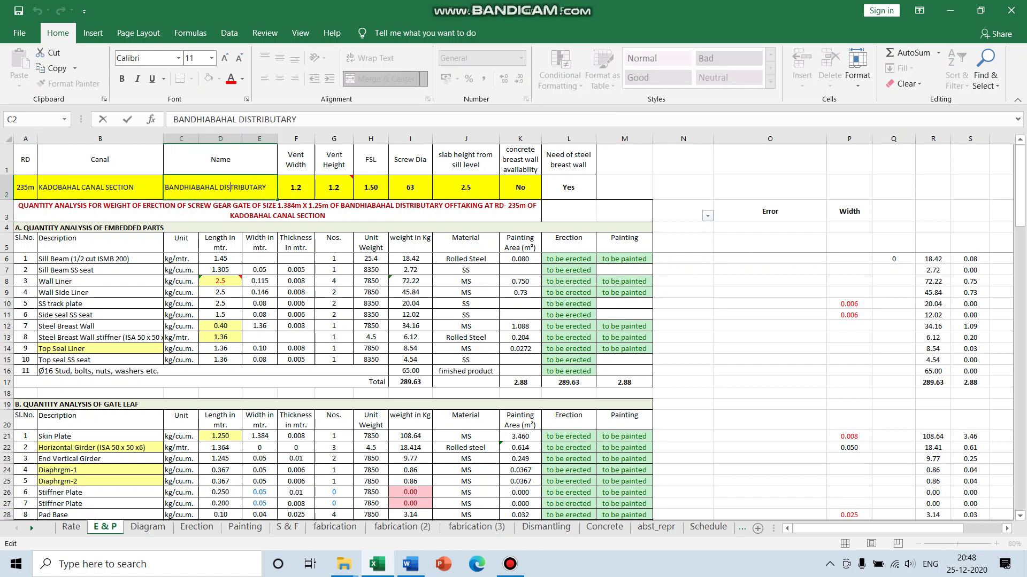
key("Tab")
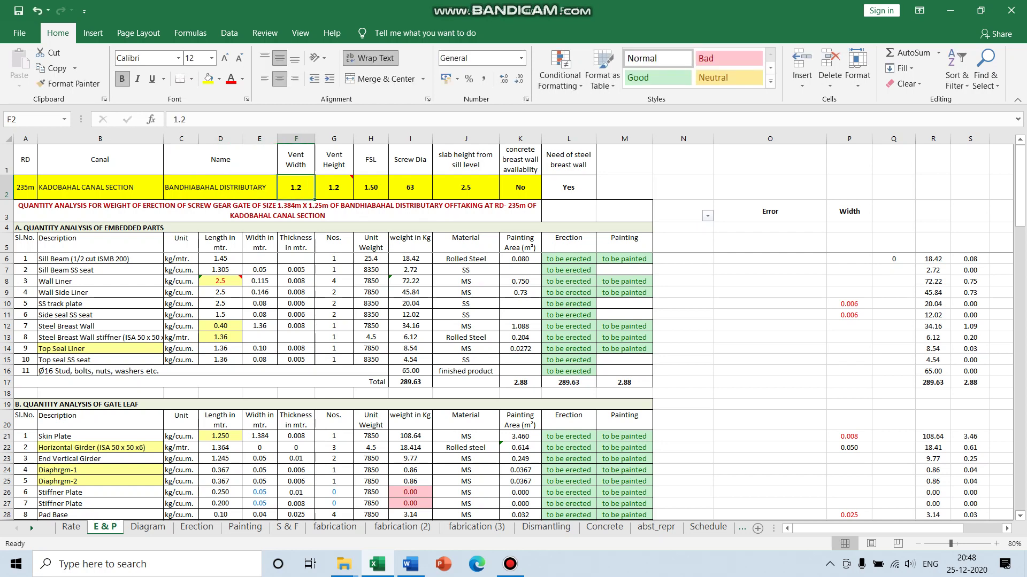
left_click(334, 187)
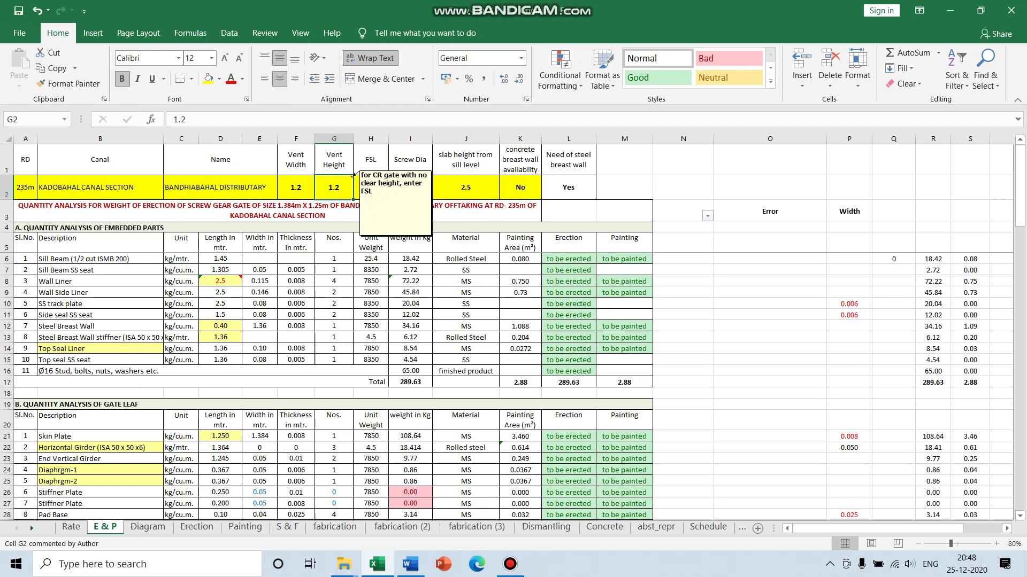
key("Tab")
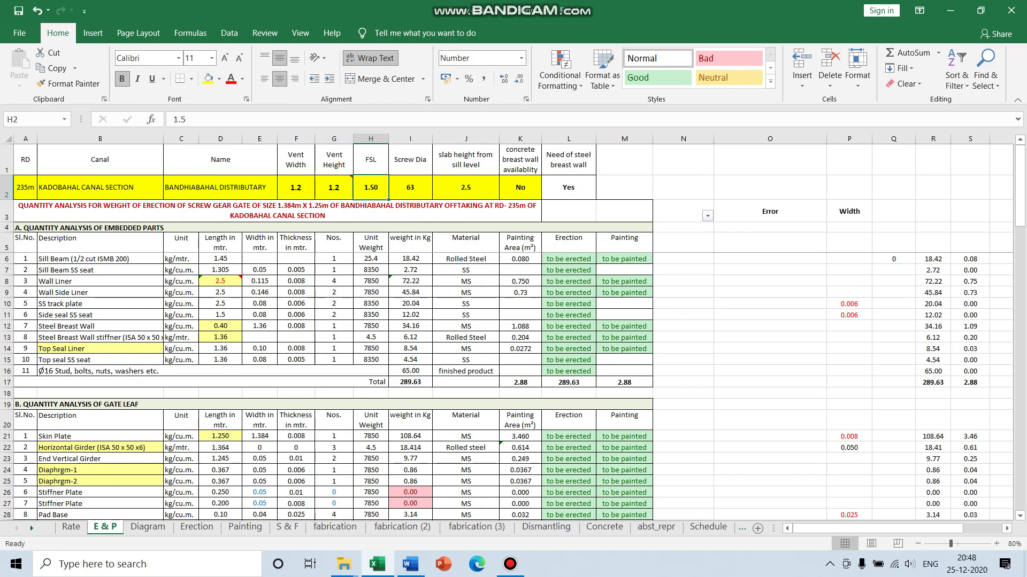
Review the available screw diameter options in the Screw Dia cell without changing the selection
key("Tab")
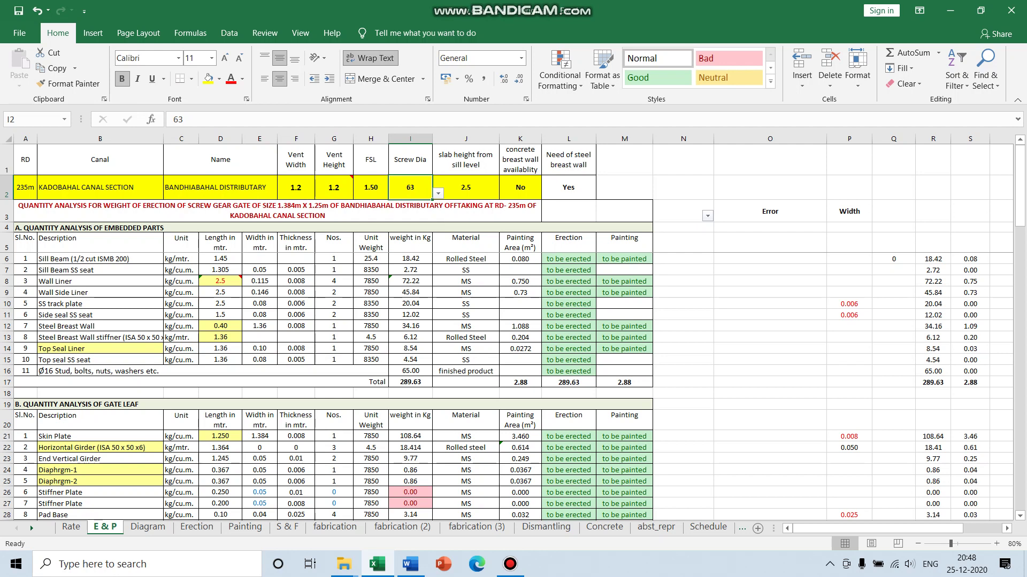
key("alt+Down")
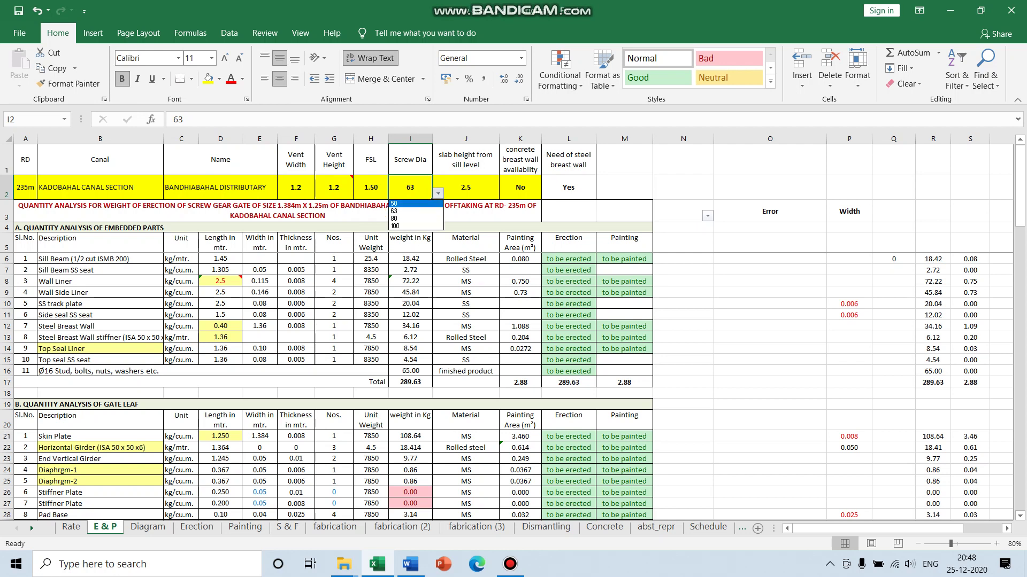
key("Down")
key("Down")
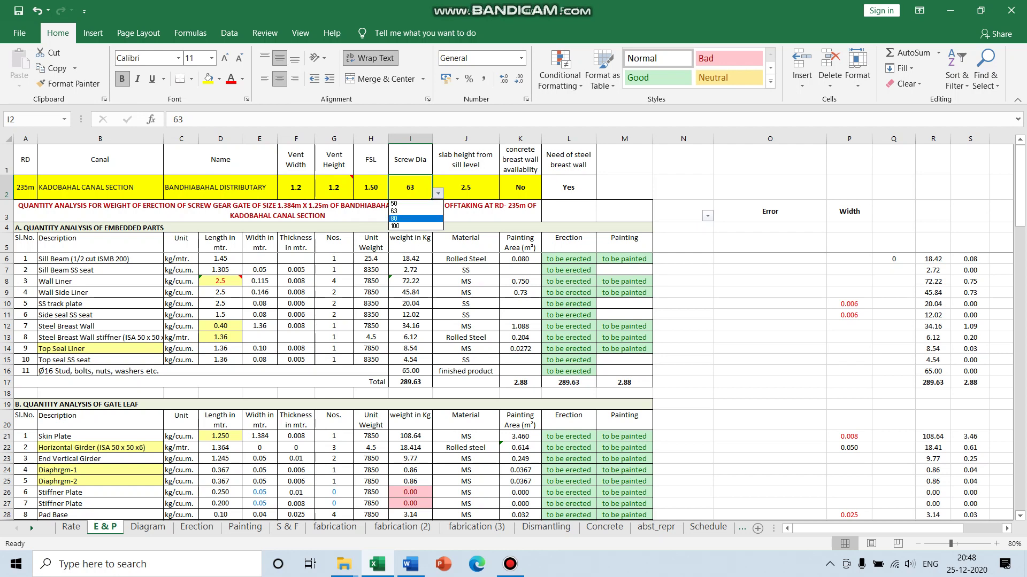
key("Up")
key("Up")
key("Up")
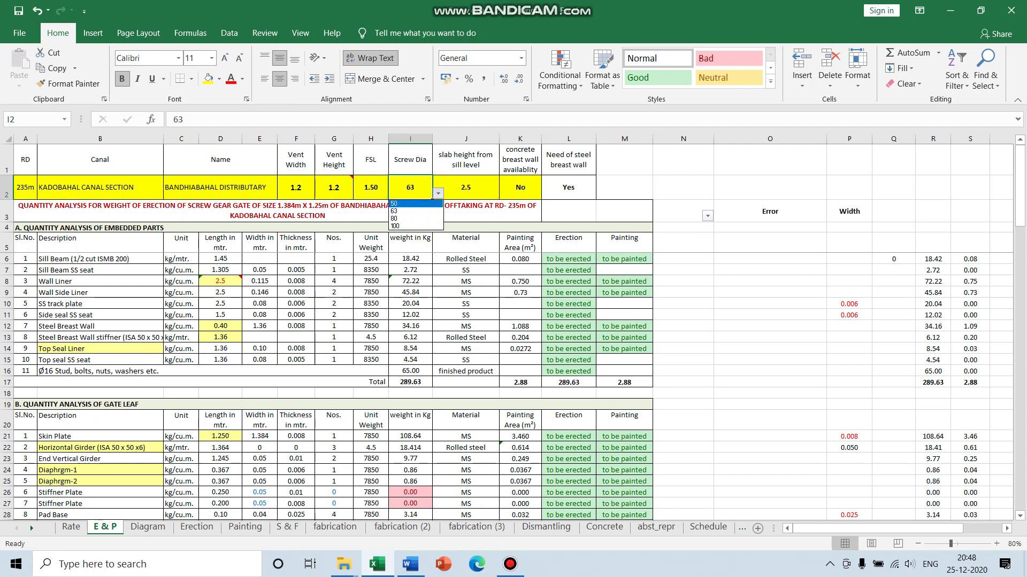
key("Down")
key("Down")
key("Escape")
Set the screw diameter to 50 and inspect the Screw Rod description in the steel hoist bridge table
key("alt+Down")
key("Up")
key("Return")
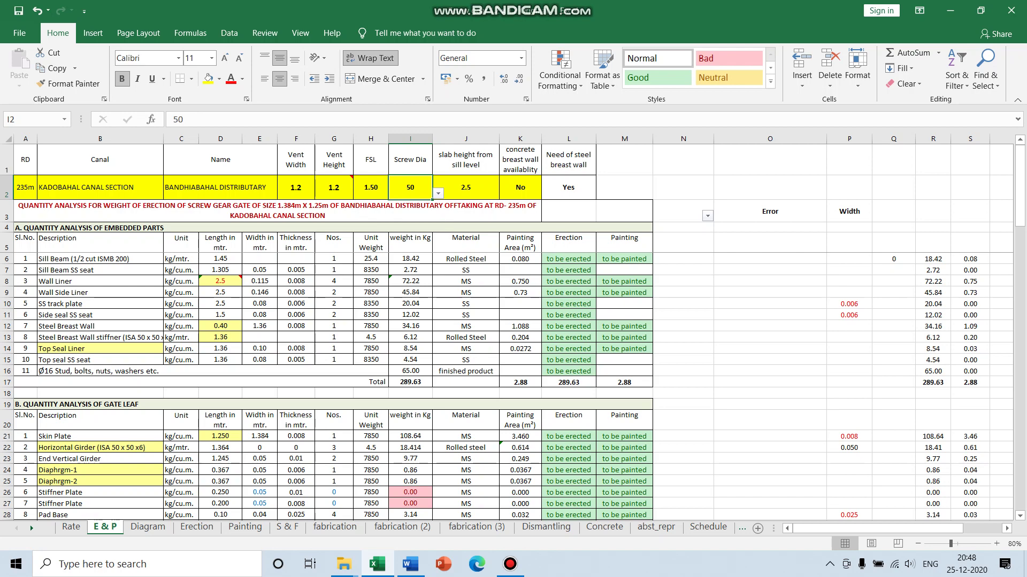
scroll(507, 385, "down", 14)
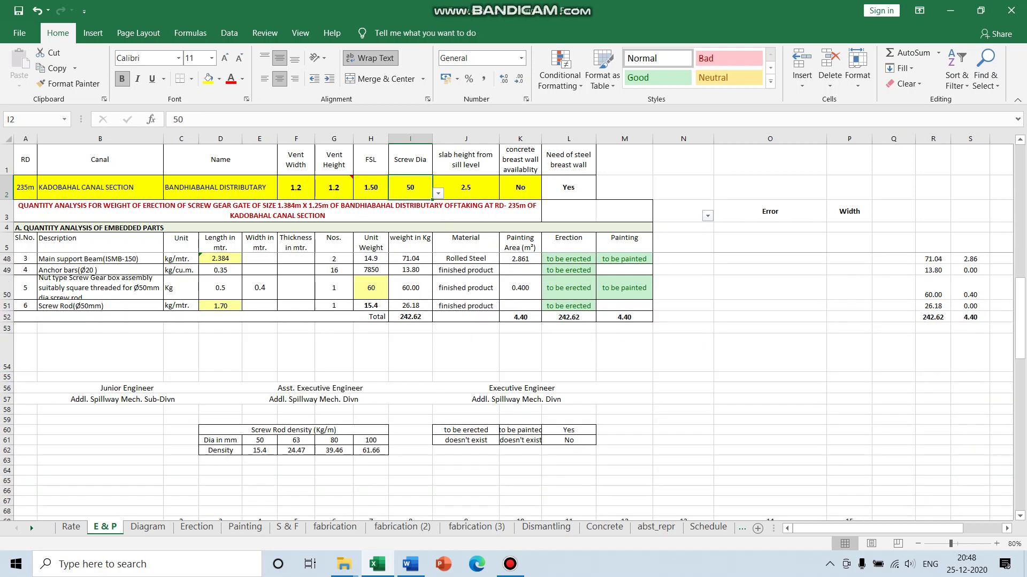
scroll(507, 385, "up", 2)
left_click(100, 383)
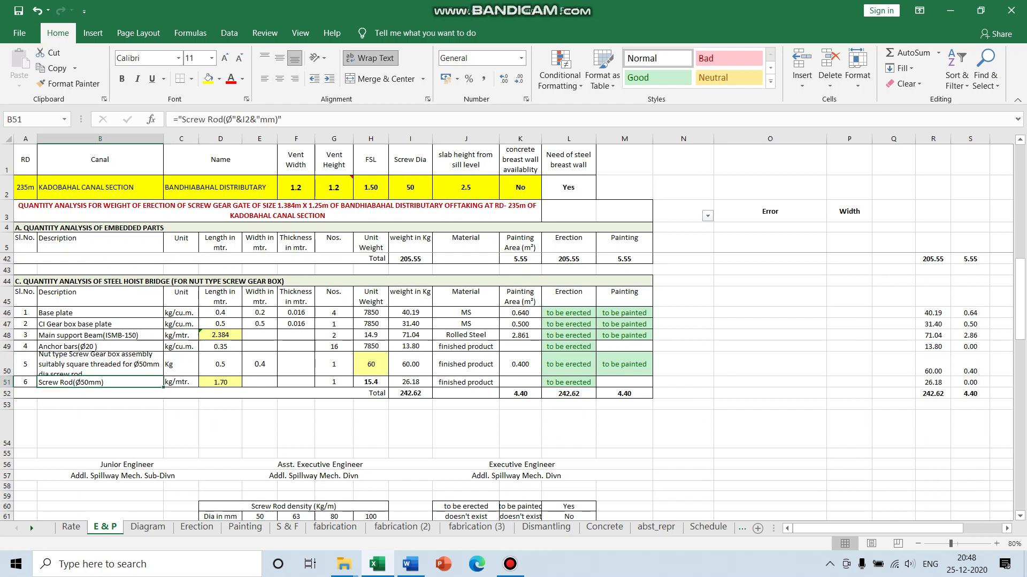
Set the screw diameter back to 63
left_click(410, 187)
key("alt+Down")
key("Down")
key("Return")
key("alt+Down")
key("Down")
key("Return")
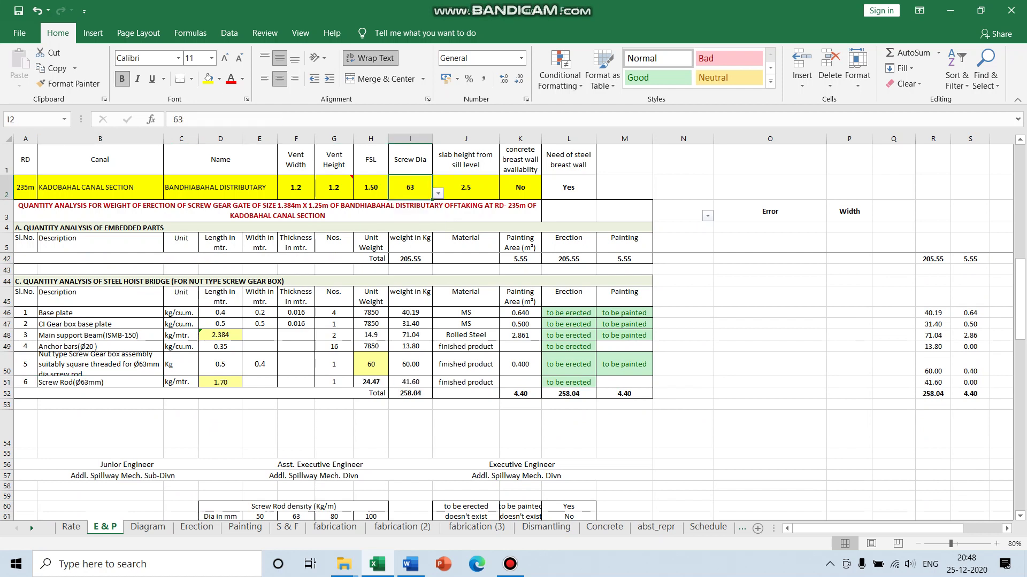
Increase the height of row 50 to fit the full screw gear box description, and inspect that description's formula
left_click_drag(7, 376, 7, 386)
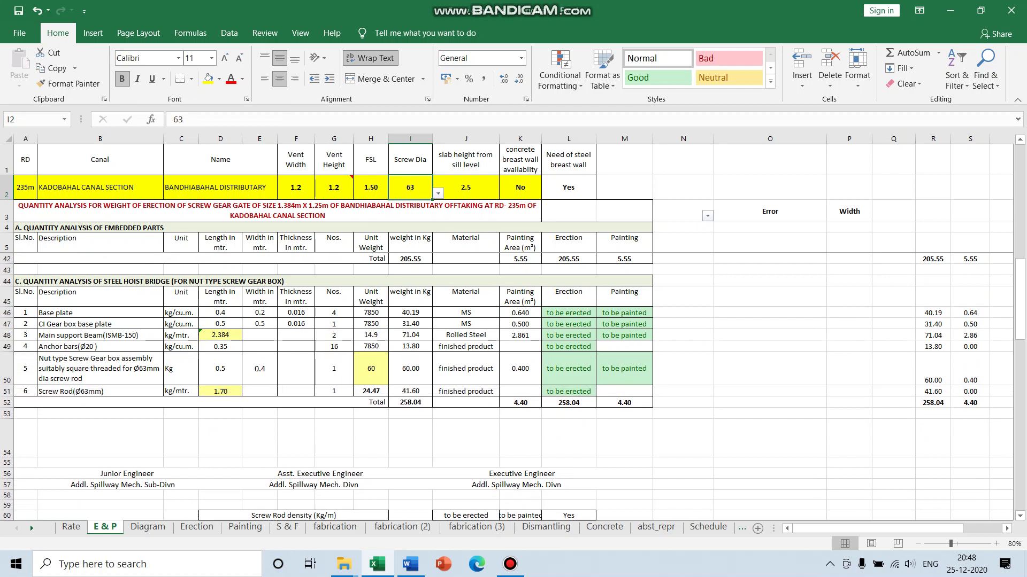
left_click(100, 369)
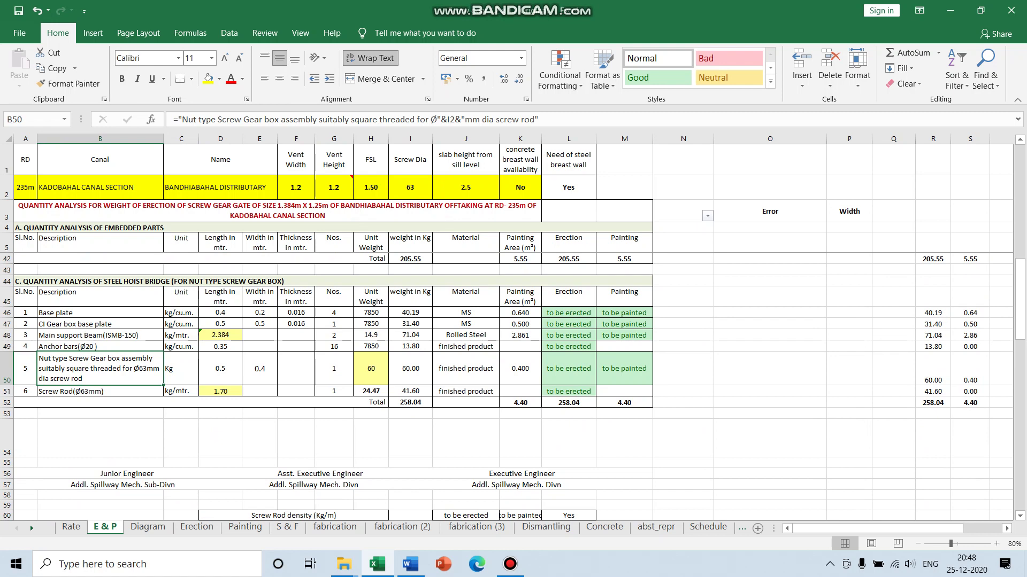
Review the slab height input and the Yes/No options for concrete breast wall availability without changing either
left_click(466, 187)
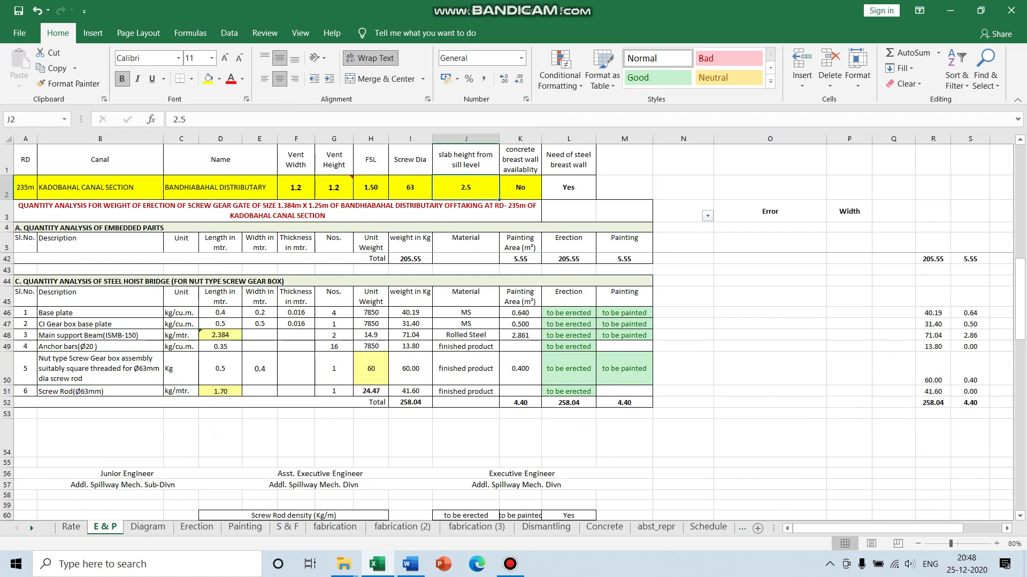
key("F2")
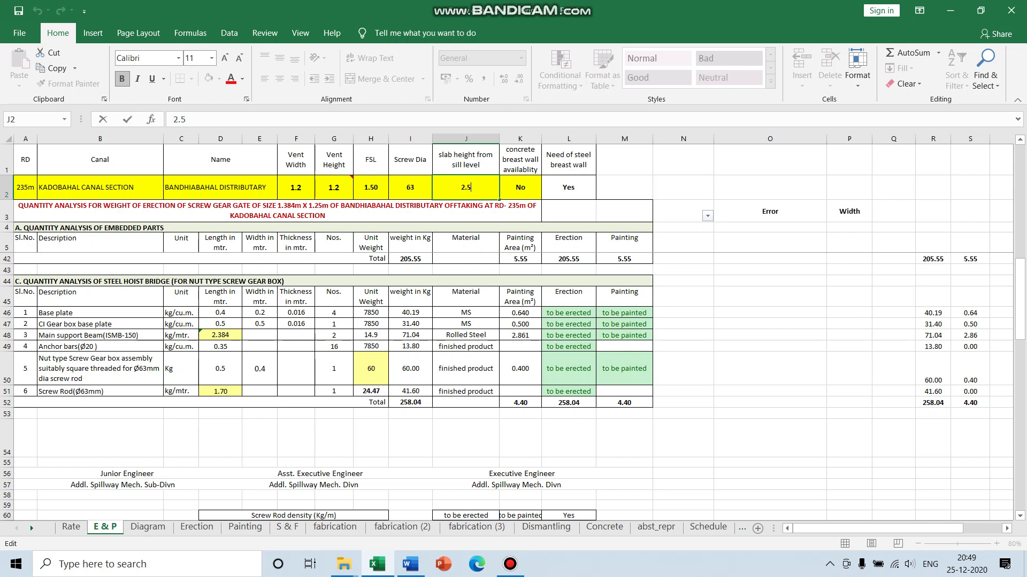
key("Tab")
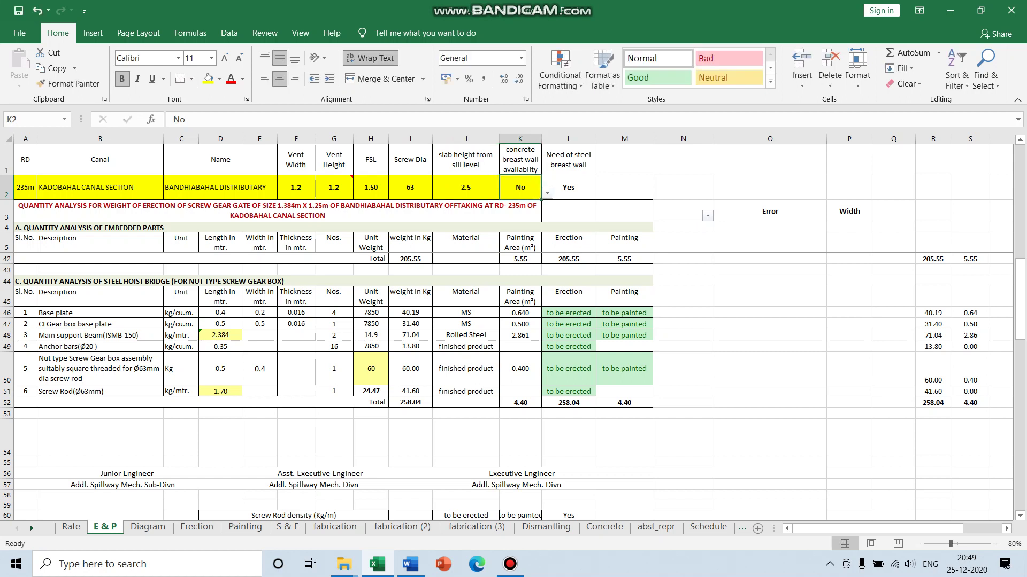
key("alt+Down")
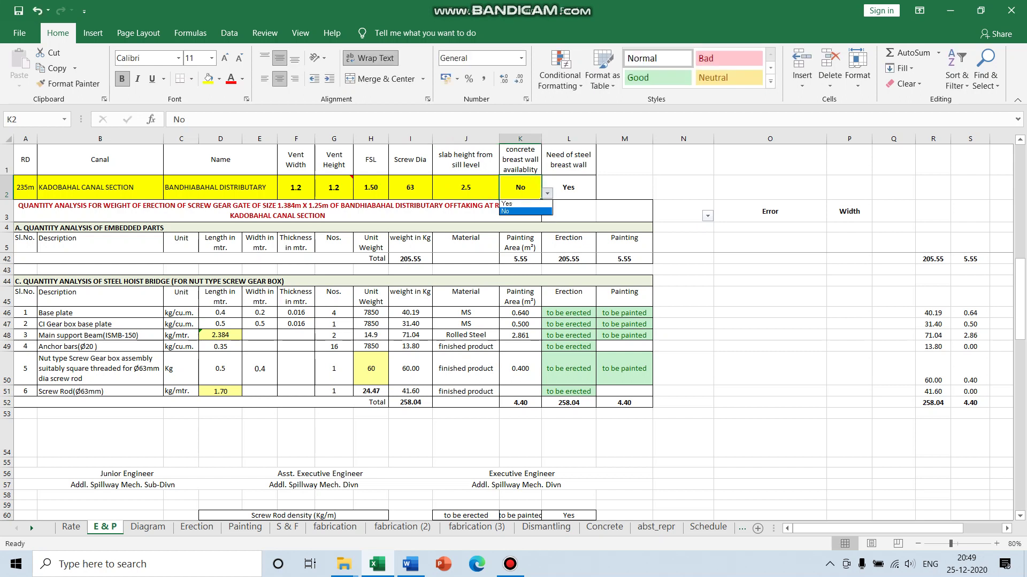
key("Up")
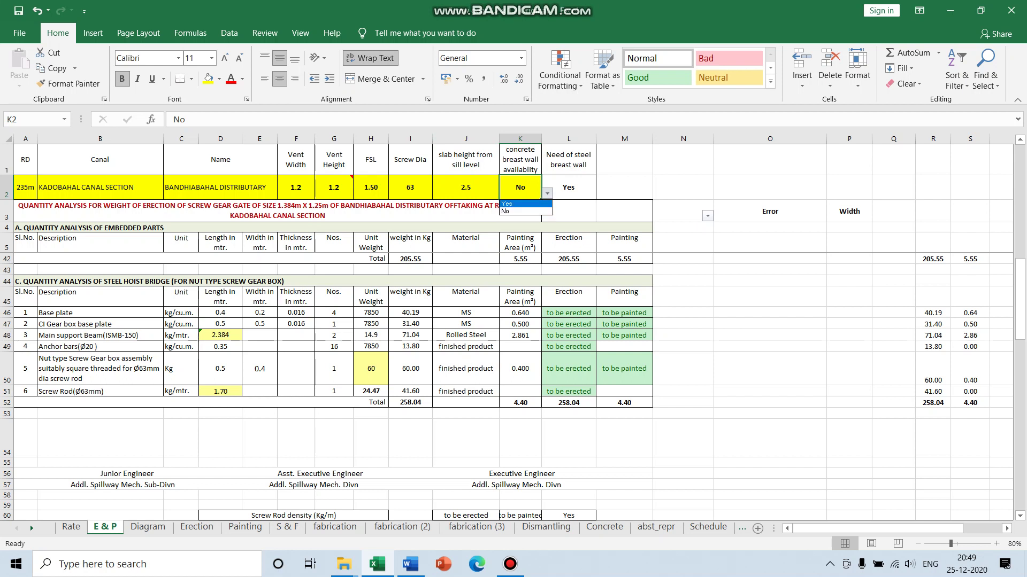
key("Down")
key("Up")
key("Down")
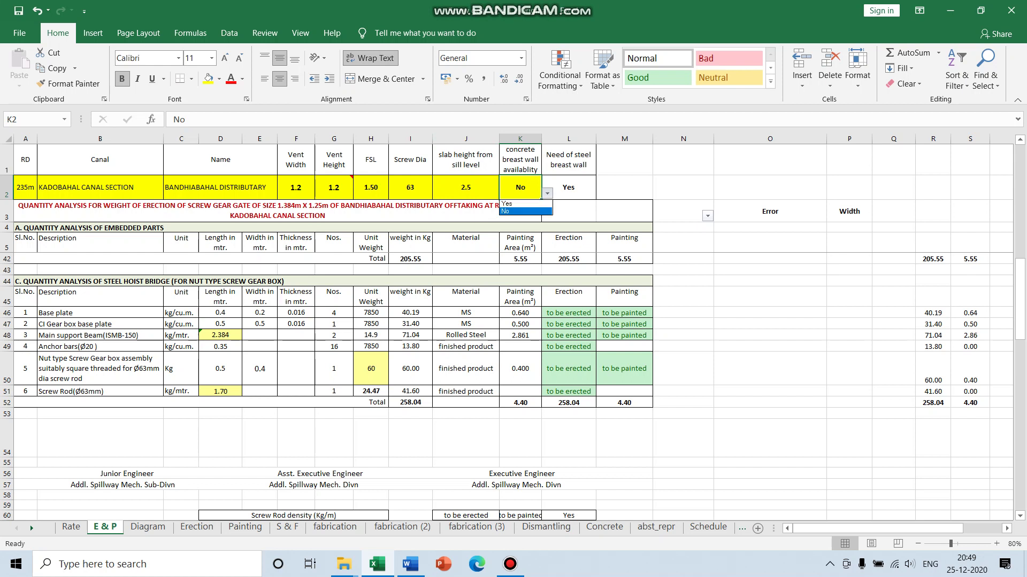
key("Up")
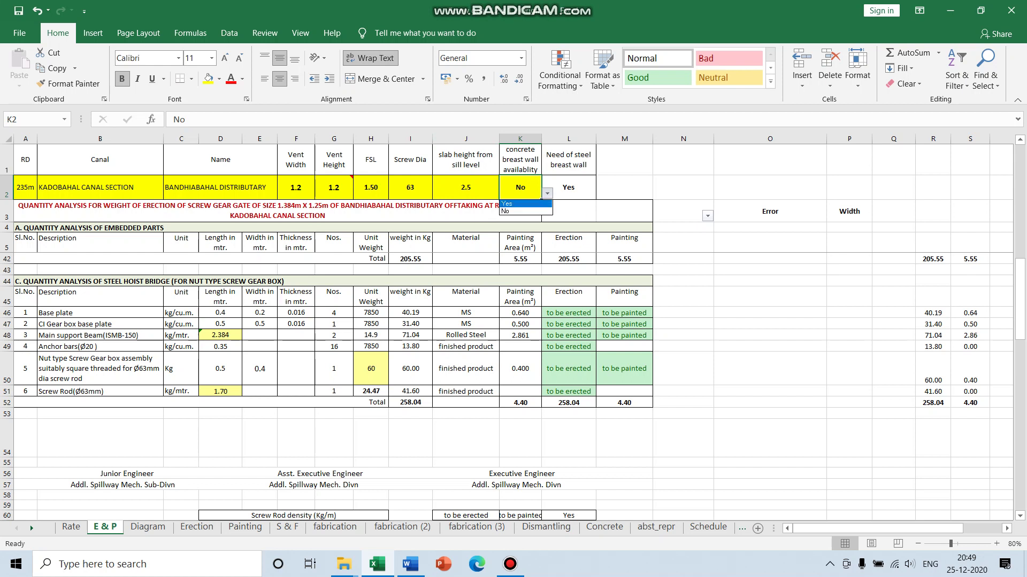
key("Down")
key("Up")
key("Escape")
Inspect the steel breast wall need formula, the vent width to screw diameter inputs, and the Skin Plate length formula
key("Right")
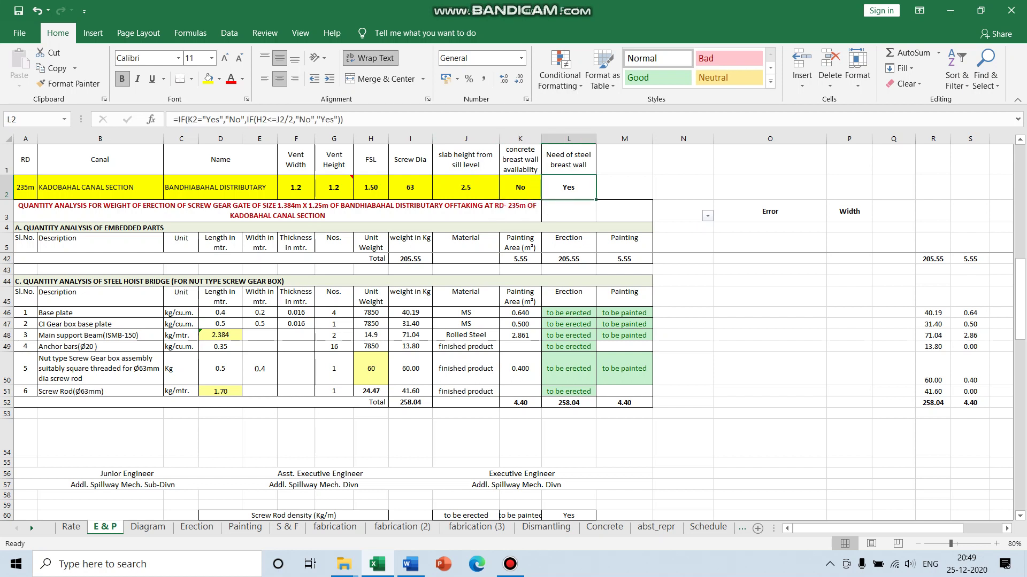
scroll(514, 385, "up", 12)
scroll(513, 385, "down", 2)
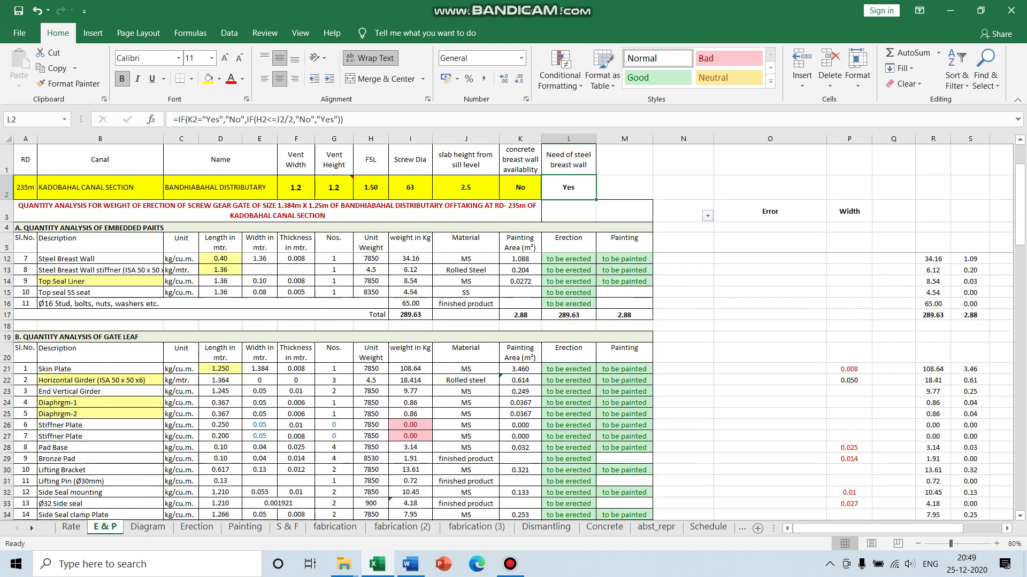
left_click_drag(296, 188, 410, 187)
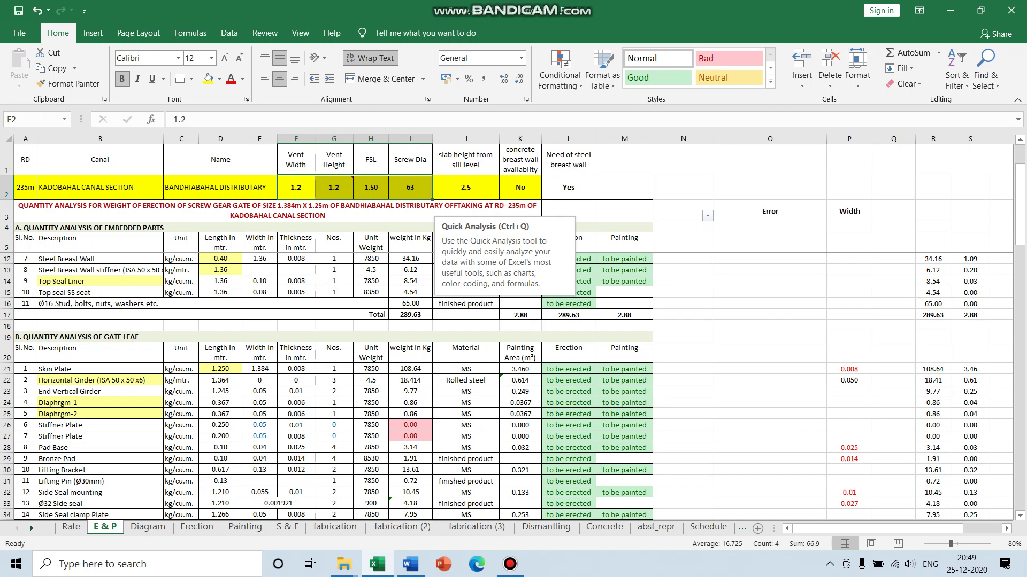
left_click(220, 369)
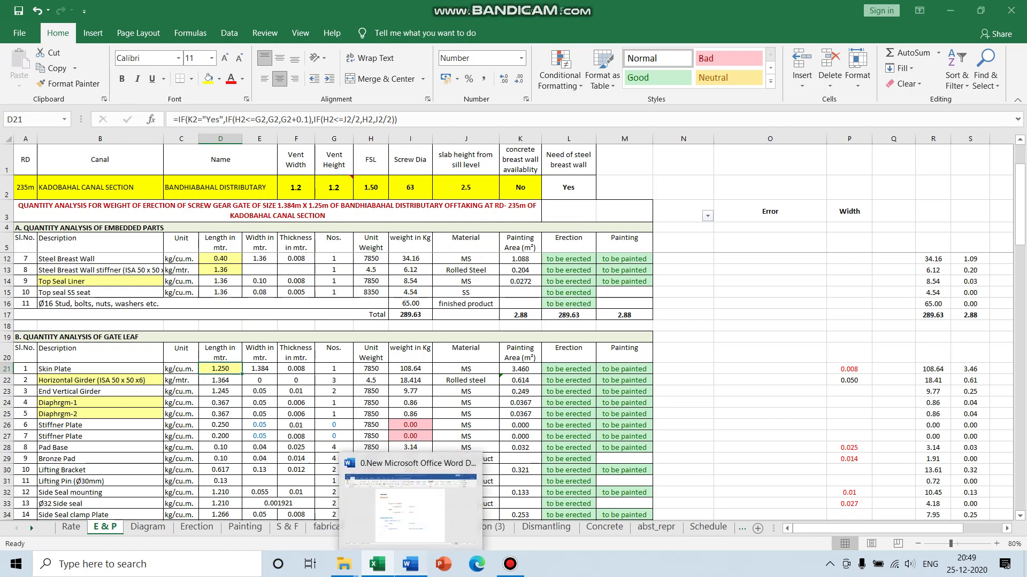
Switch to the Word document, review the gate height rules with and without a breast wall, and return to the Excel workbook
left_click(410, 564)
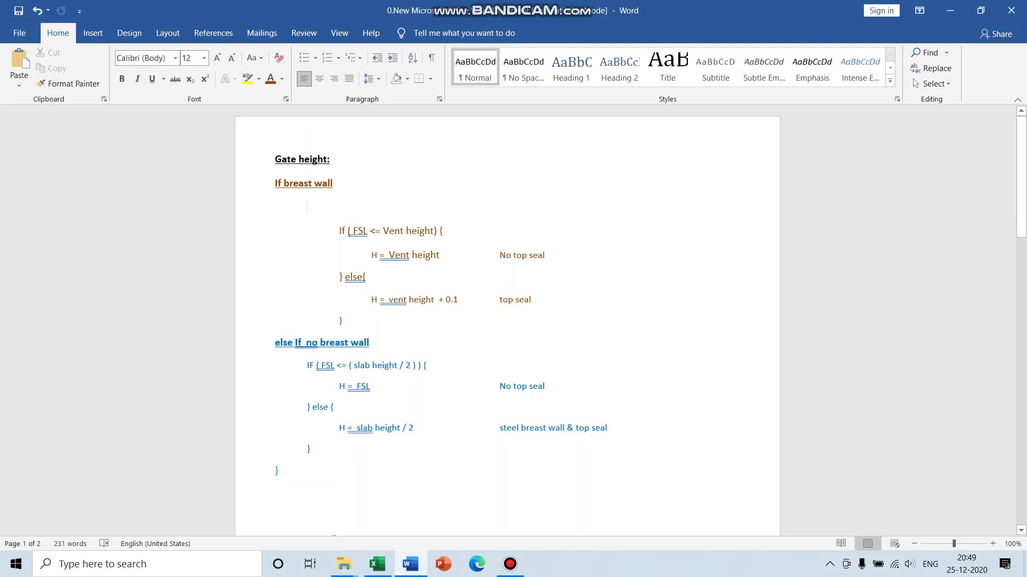
left_click_drag(275, 183, 316, 452)
left_click(366, 277)
left_click(950, 11)
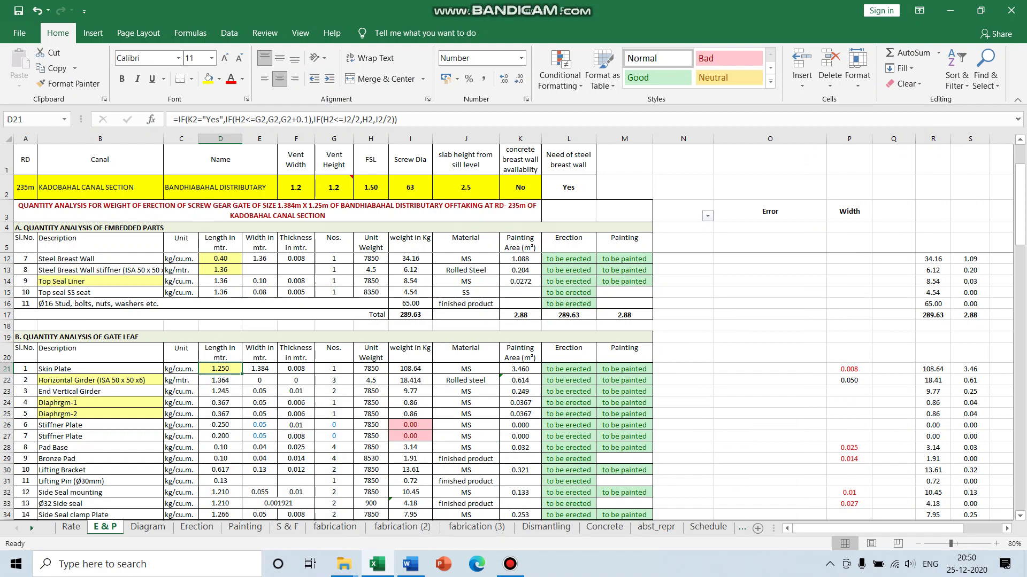
Set the erection status of the Top Seal Liner in the embedded parts table to "doesn't exist" and check its painting status
scroll(514, 375, "up", 2)
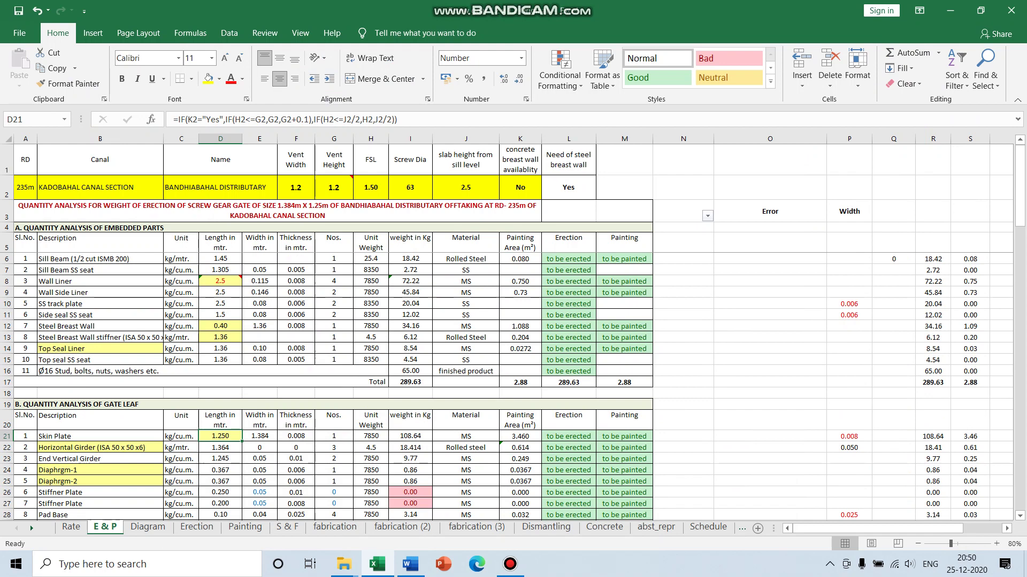
left_click(593, 352)
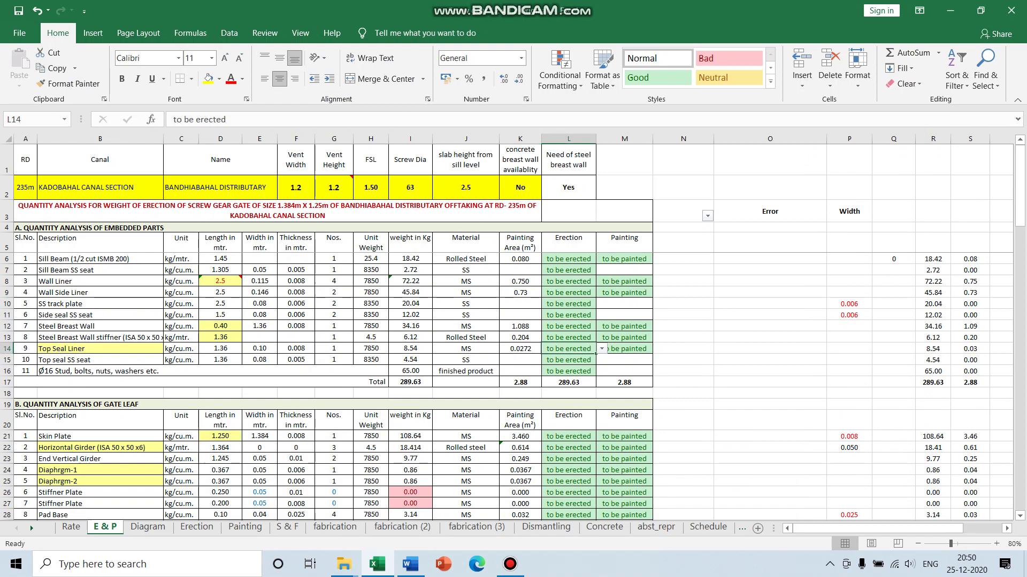
left_click(601, 349)
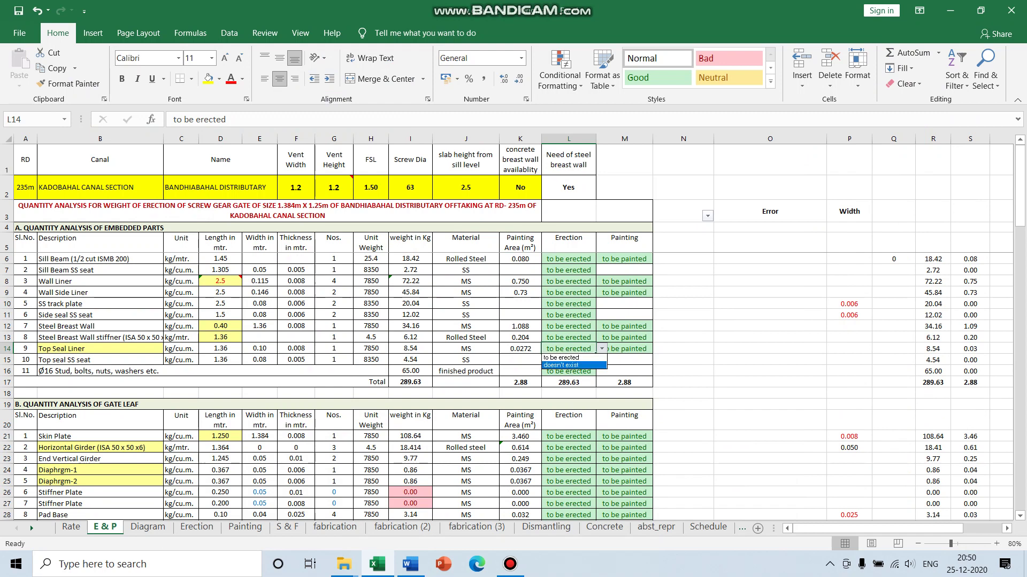
left_click(574, 366)
left_click(625, 349)
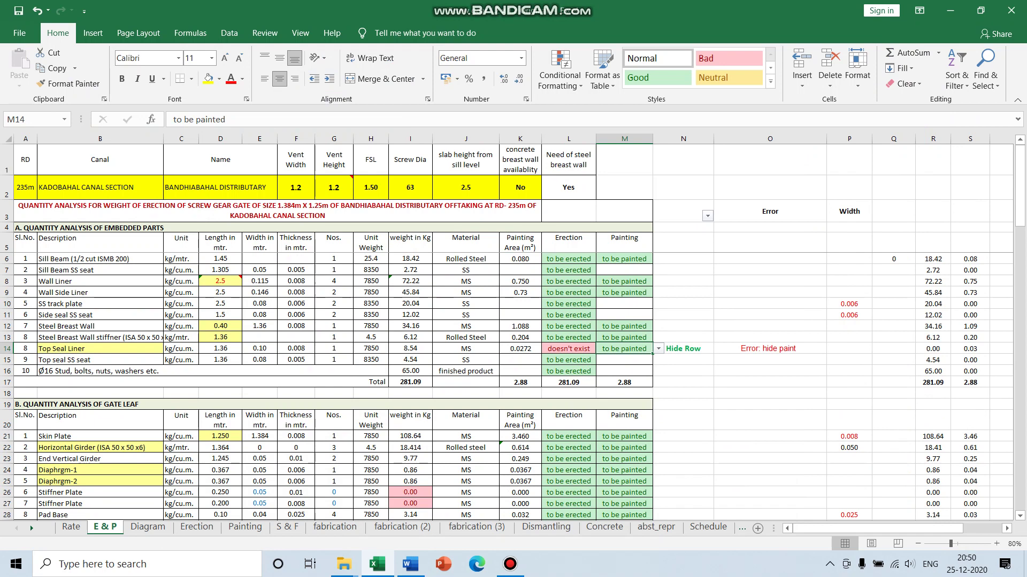
Set the Top Seal Liner's erection status back to "to be erected"
left_click(568, 349)
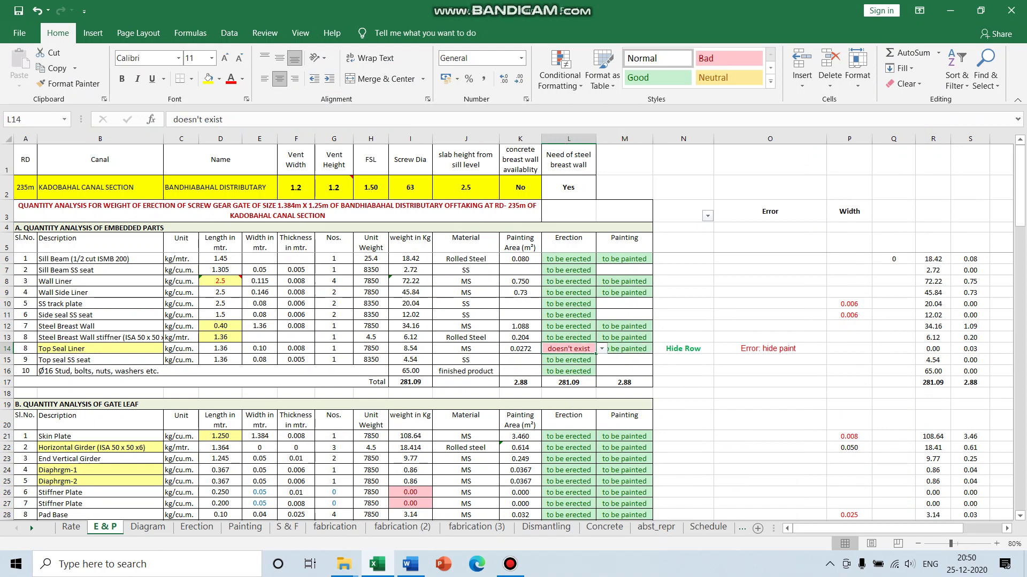
left_click(602, 349)
left_click(601, 348)
left_click(601, 349)
key("Return")
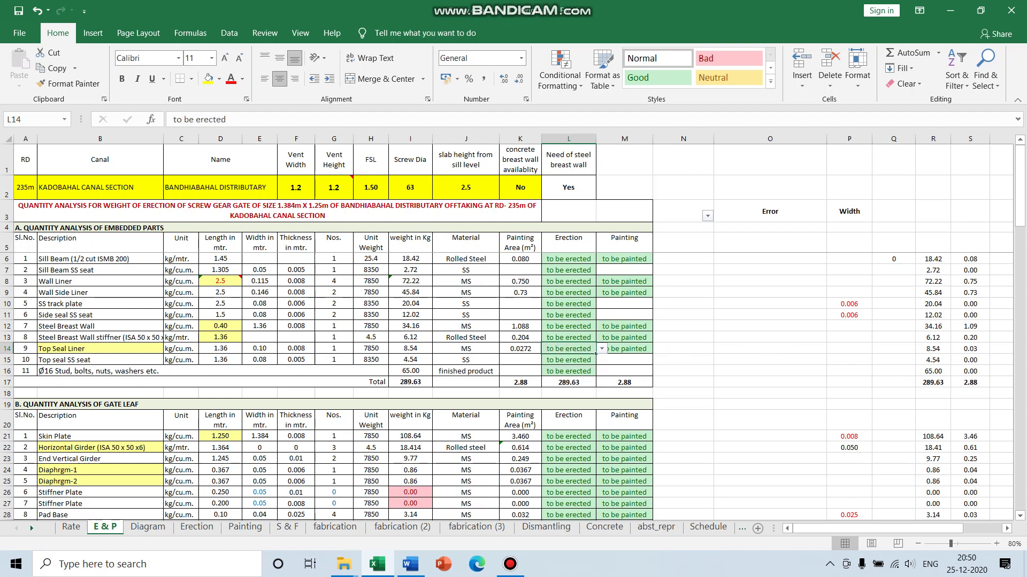
Check the embedded parts erection total and set the Top Seal Liner's erection status to "doesn't exist" again
left_click(569, 382)
left_click(569, 348)
left_click(601, 349)
left_click(569, 365)
key("ctrl+z")
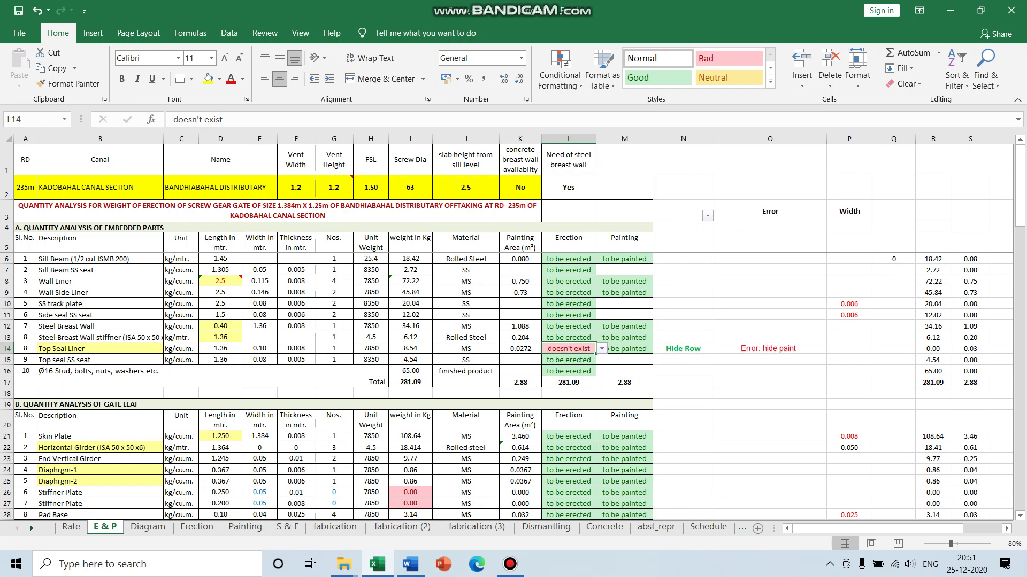
Set the Top Seal Liner's painting status to "doesn't exist"
left_click(624, 348)
left_click(658, 349)
key("Down")
key("Return")
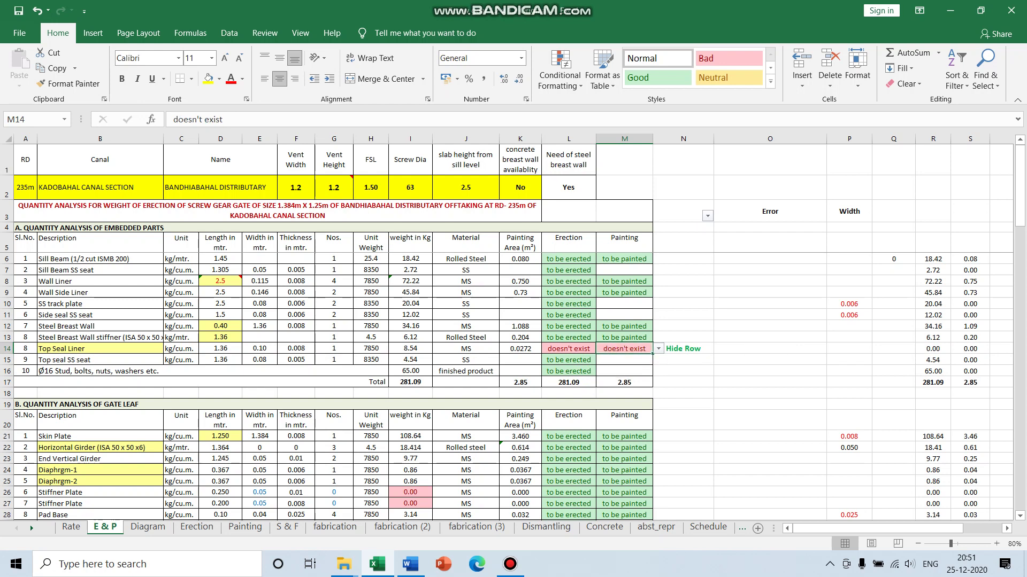
Inspect the Top Seal Liner row's Error and Hide Row formulas and the embedded parts painting total
left_click(770, 349)
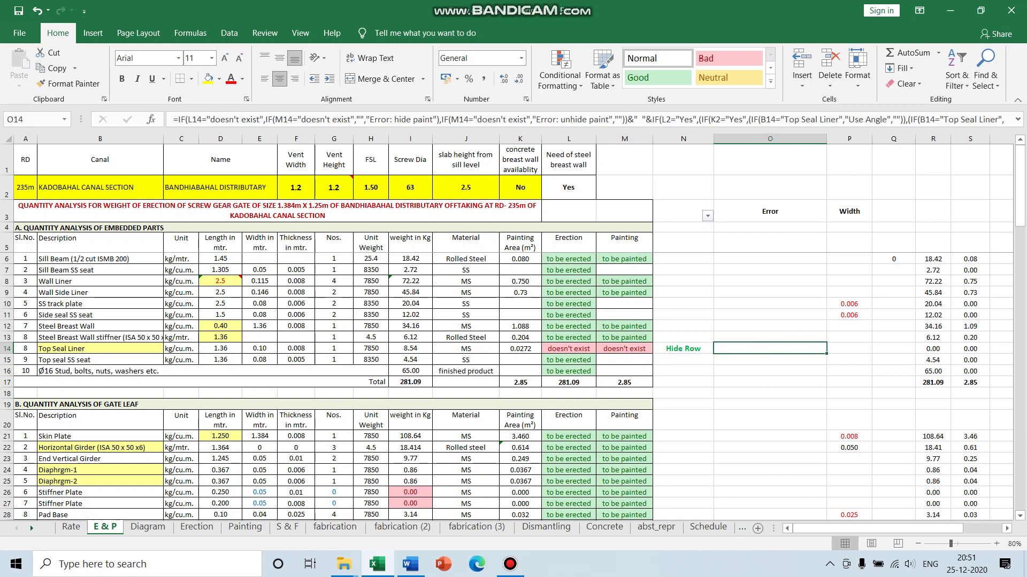
left_click(624, 382)
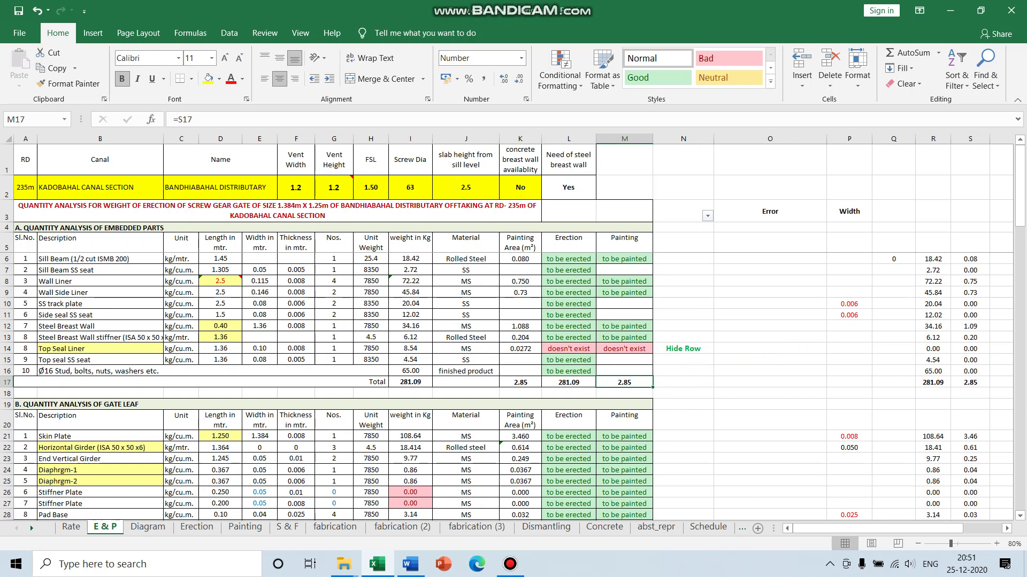
left_click(683, 349)
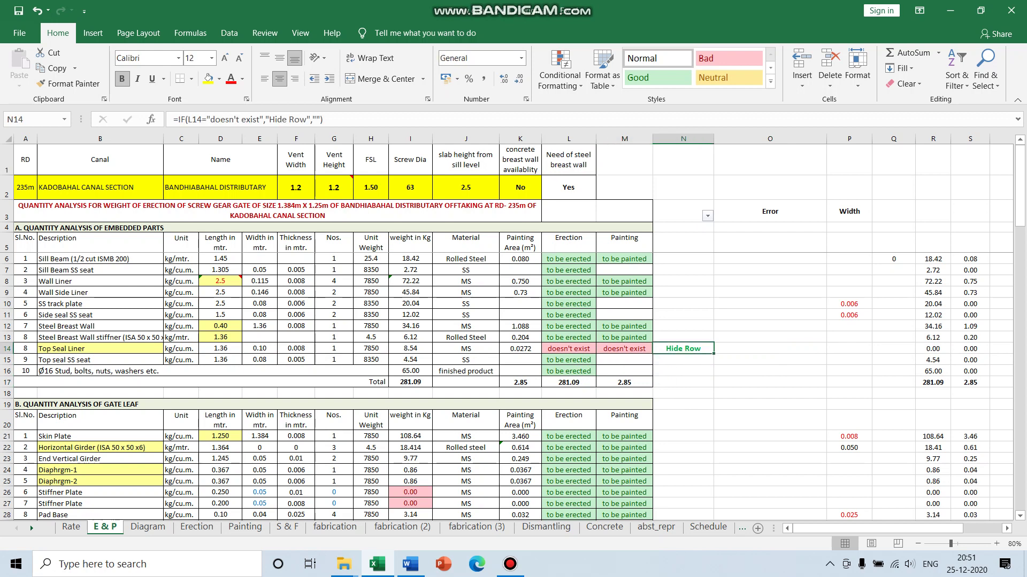
Set the erection status of the Top seal SS seat to "doesn't exist"
left_click(595, 361)
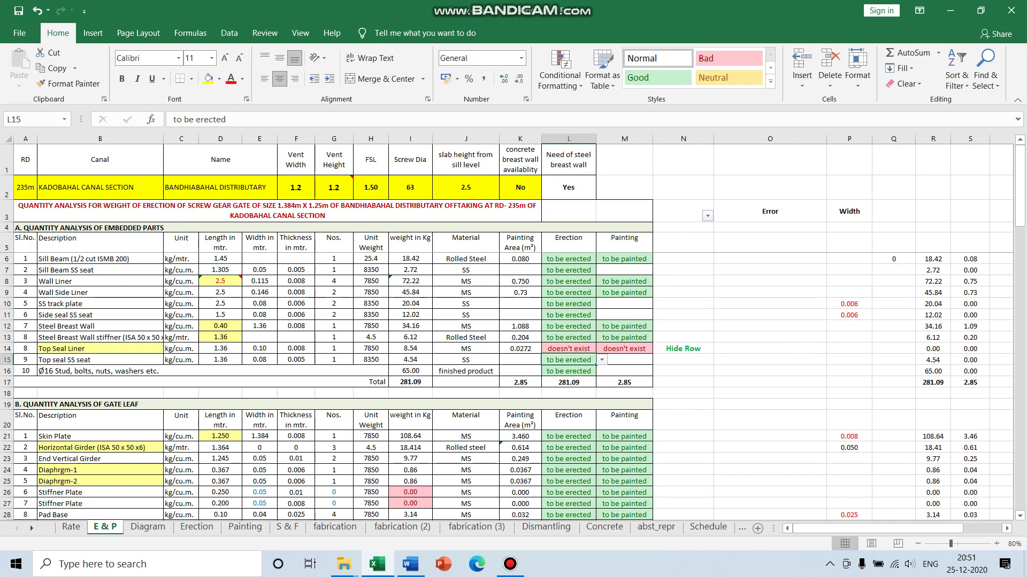
left_click(601, 360)
left_click(569, 378)
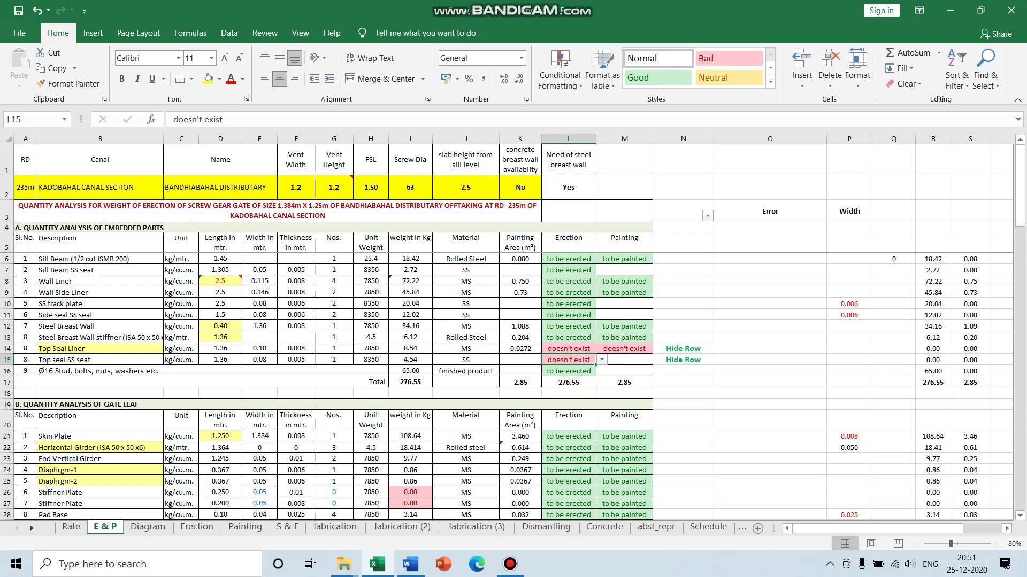
Set the concrete breast wall availability to Yes
left_click(521, 188)
left_click(547, 193)
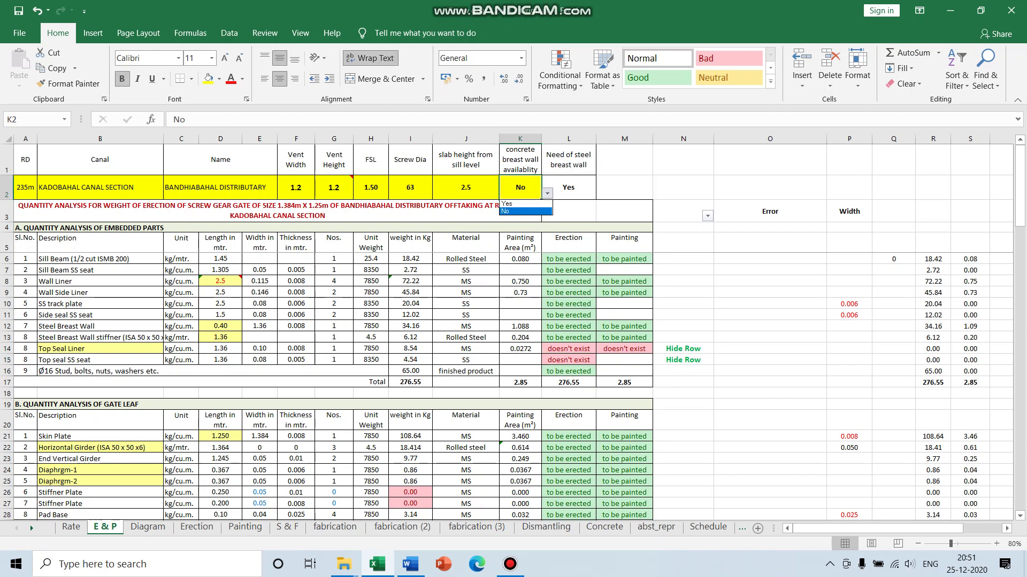
key("Return")
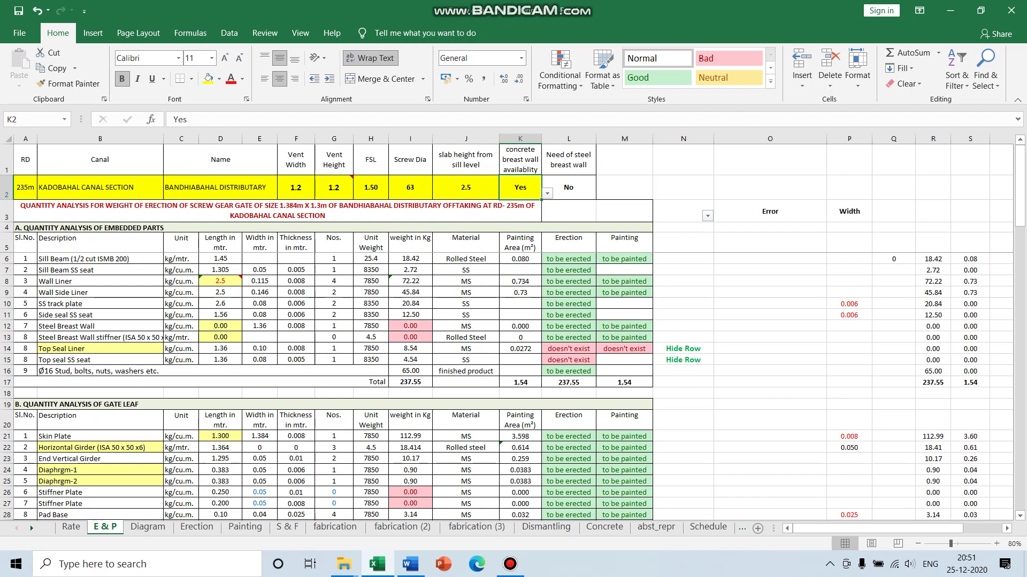
Inspect the need of steel breast wall formula and the weight formulas of the Steel Breast Wall and its stiffener
left_click(569, 188)
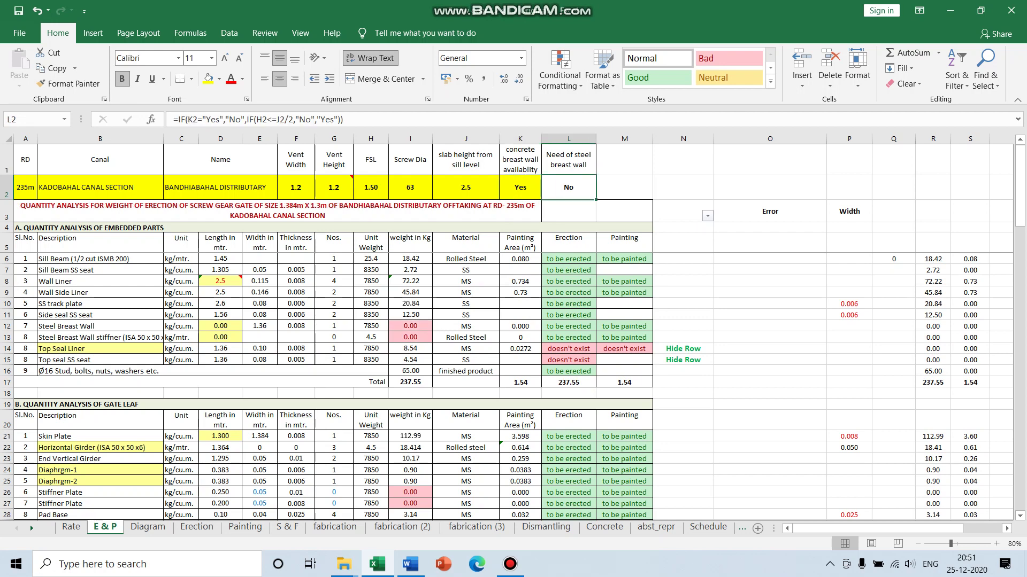
left_click(410, 326)
left_click(410, 337)
left_click(410, 326)
left_click(410, 338)
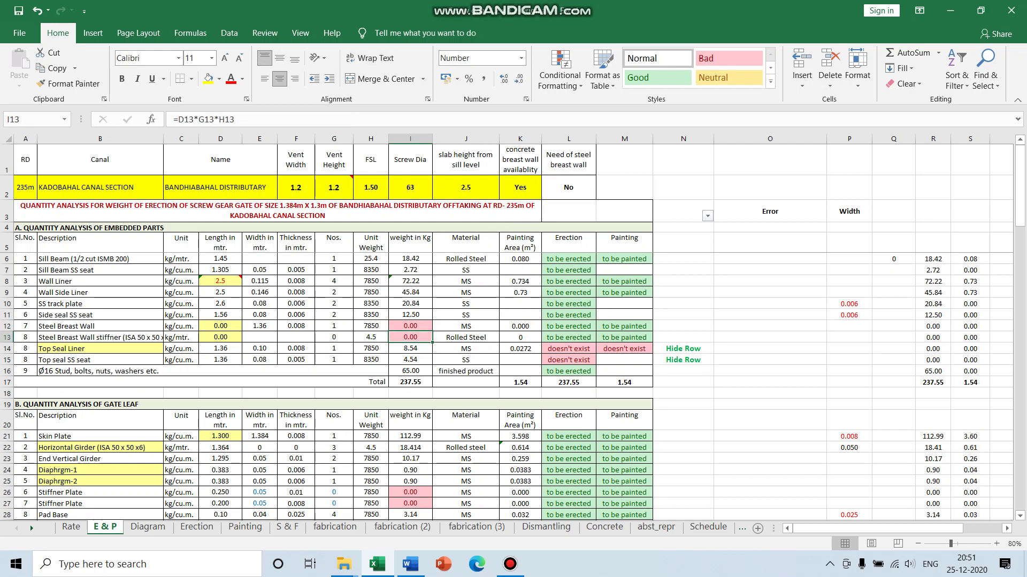
Set both the erection and painting statuses of the Steel Breast Wall to "doesn't exist"
left_click(568, 326)
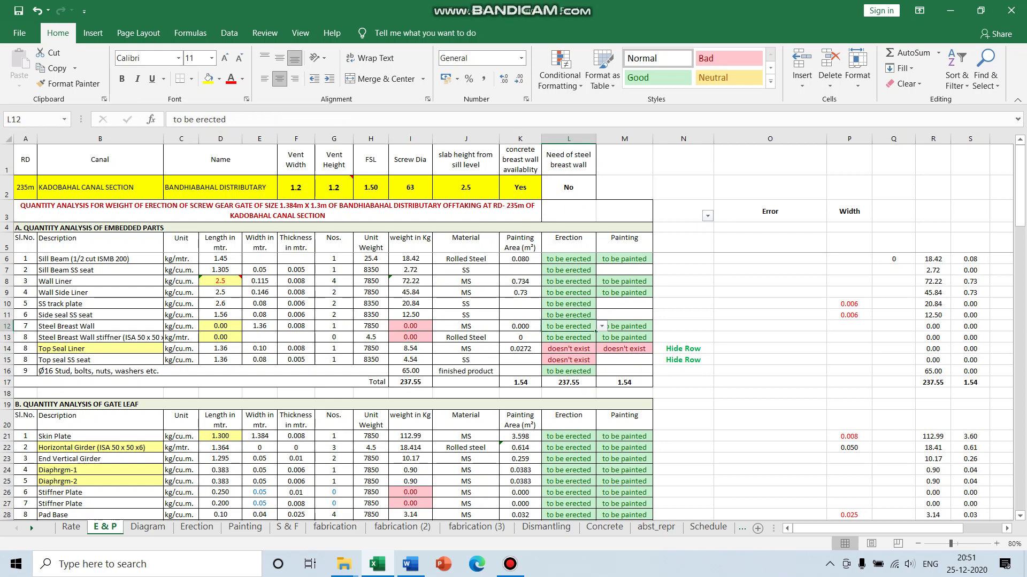
left_click(602, 326)
left_click(567, 343)
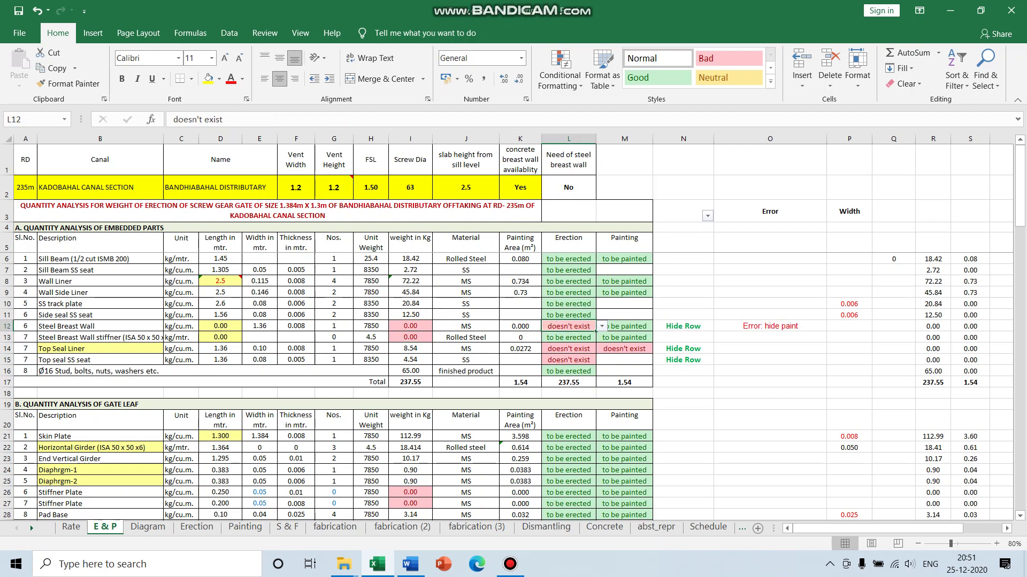
key("Right")
left_click(658, 326)
left_click(626, 343)
Set both the erection and painting statuses of the Steel Breast Wall stiffener to "doesn't exist"
left_click(568, 337)
left_click(601, 338)
left_click(567, 354)
left_click(626, 337)
left_click(658, 338)
left_click(615, 354)
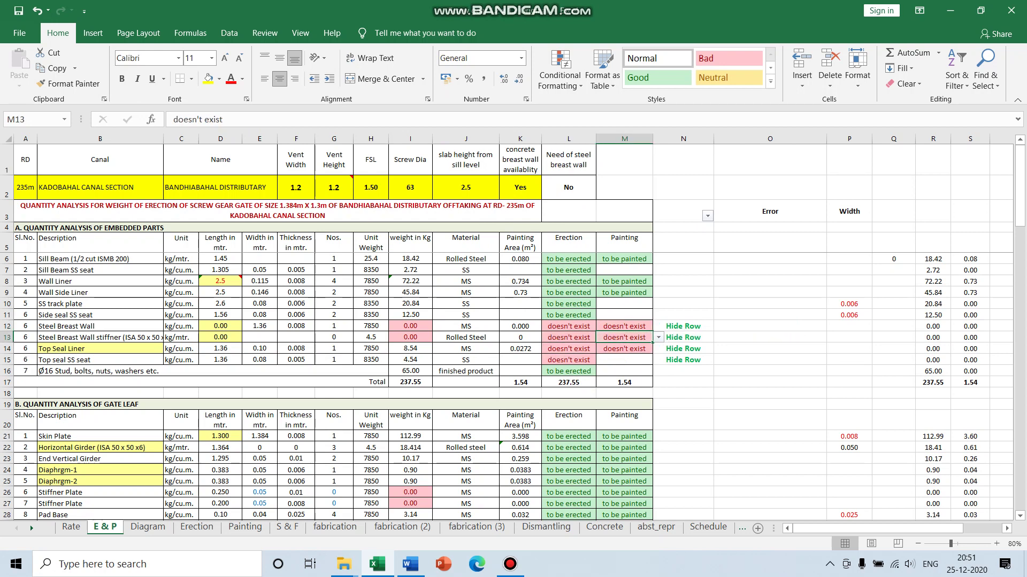
Set the erection status of the Top Seal Mounting in the gate leaf table to "doesn't exist"
scroll(508, 385, "down", 5)
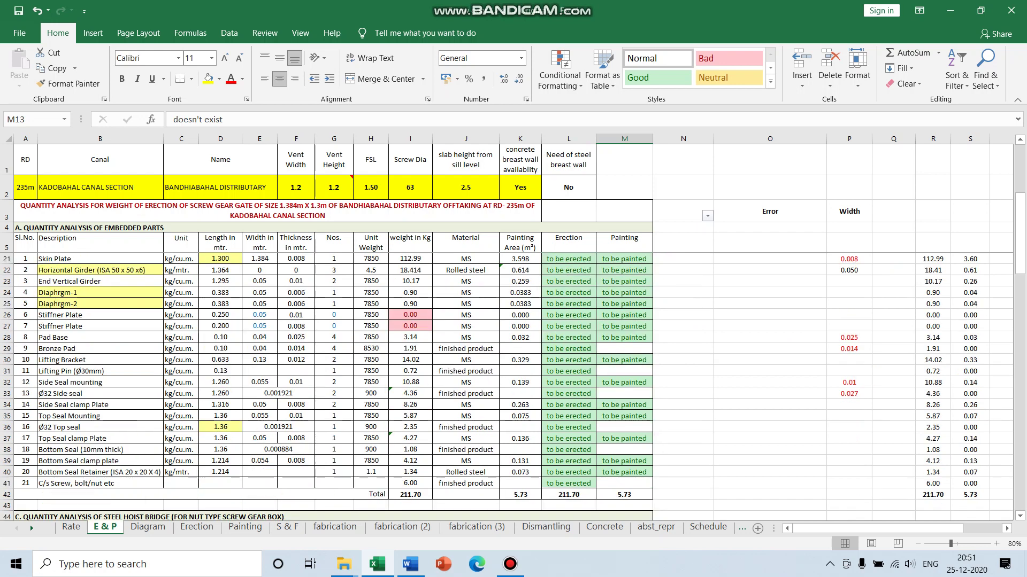
left_click(569, 416)
left_click(602, 416)
left_click(568, 433)
key("alt+Down")
key("Down")
key("Return")
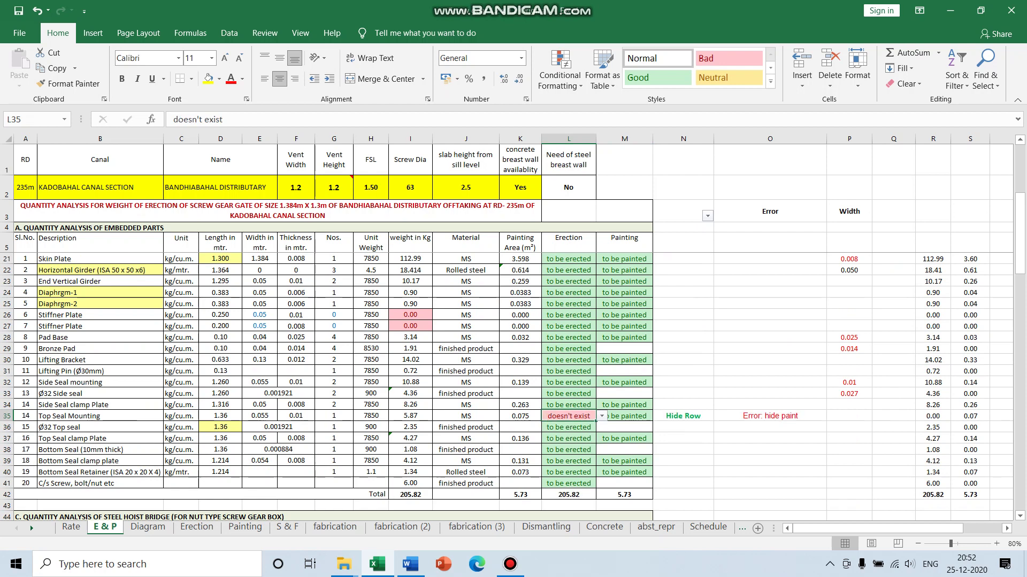
Set the painting status of the Top Seal Mounting and the erection status of the Ø32 Top seal to "doesn't exist"
key("Right")
key("alt+Down")
key("Down")
key("Return")
key("Down")
key("Left")
key("alt+Down")
key("Down")
key("Return")
key("Down")
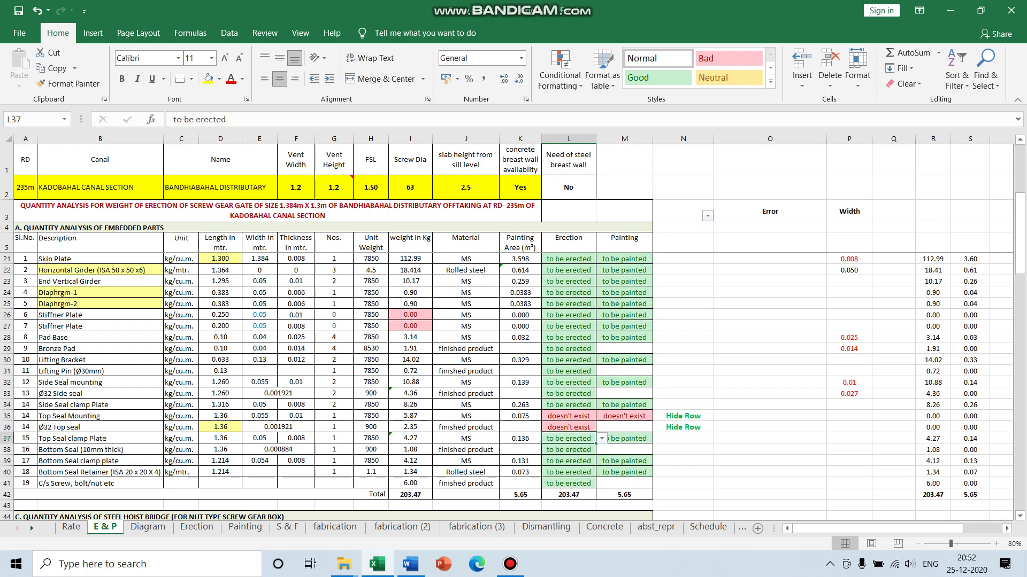
Set both the erection and painting statuses of the Top Seal clamp Plate to "doesn't exist"
key("alt+Down")
key("Down")
key("Return")
key("Right")
key("alt+Down")
key("Down")
key("Return")
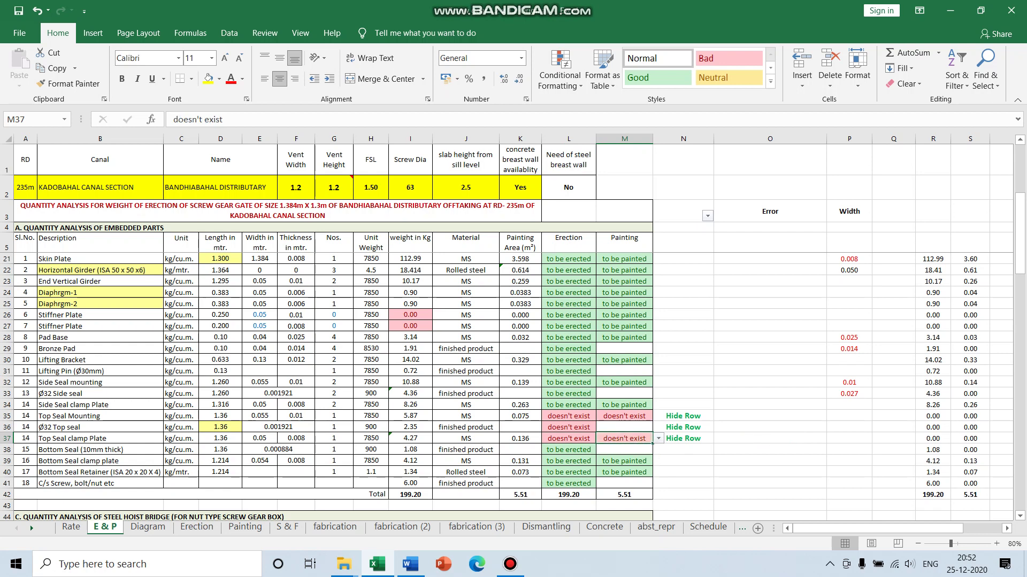
Inspect the gate leaf table's totals for weight, painting area, erection and painting
left_click(410, 494)
left_click(520, 495)
left_click(569, 495)
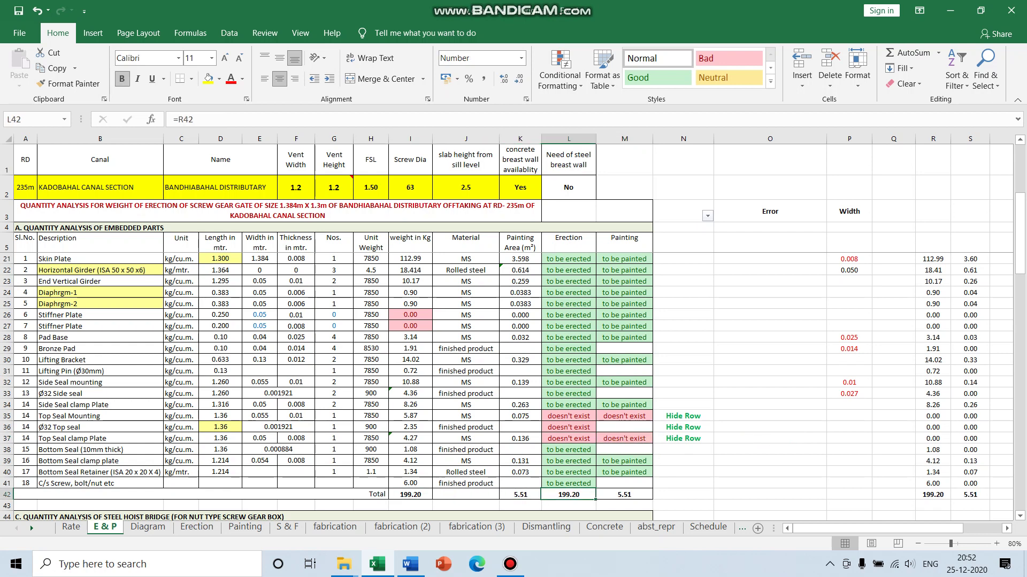
key("Right")
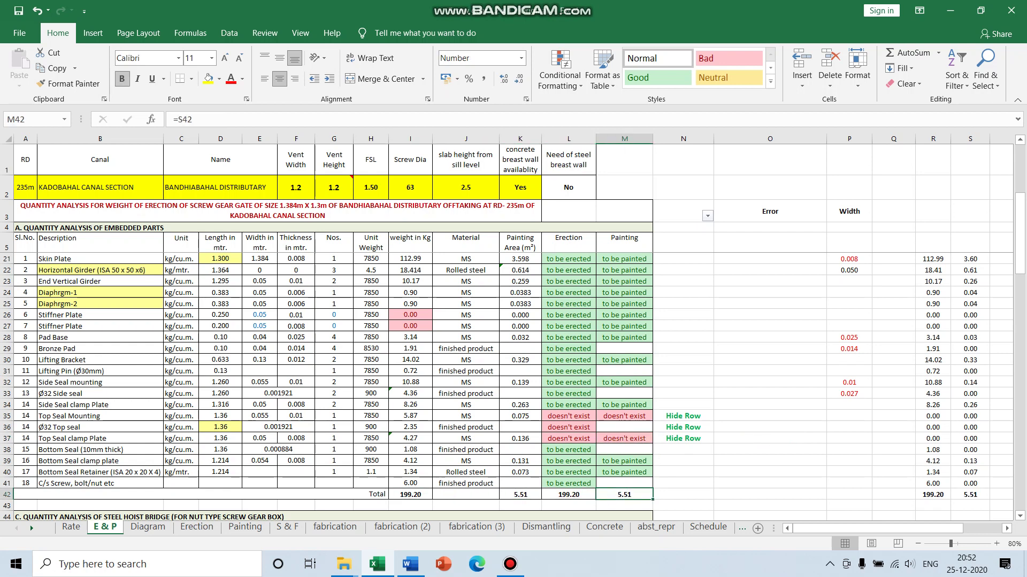
Trace the Screw Rod description in the hoist bridge table to its Screw Dia input and view the available diameters
scroll(30, 525, "down", 3)
scroll(30, 525, "down", 3)
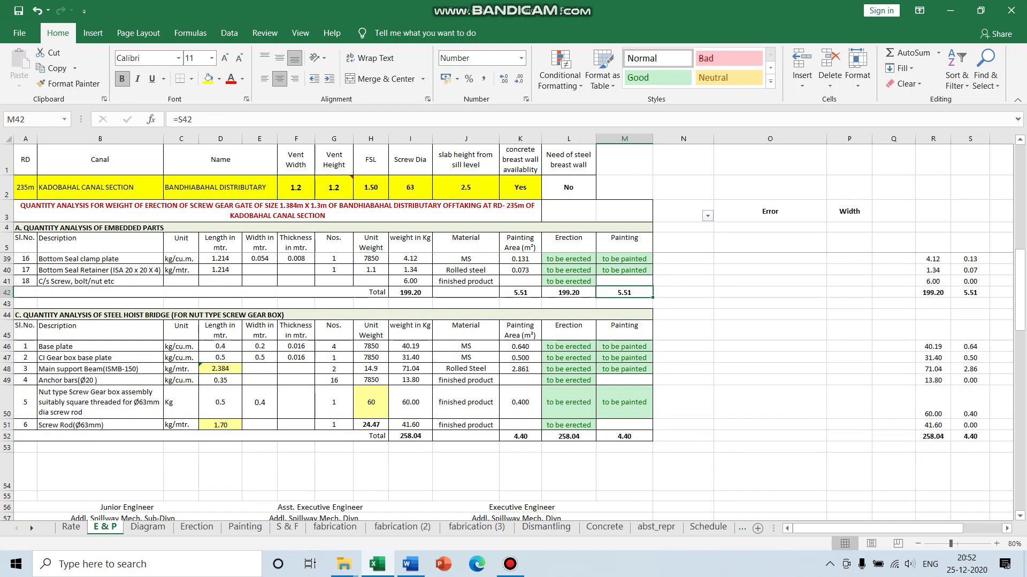
left_click(100, 425)
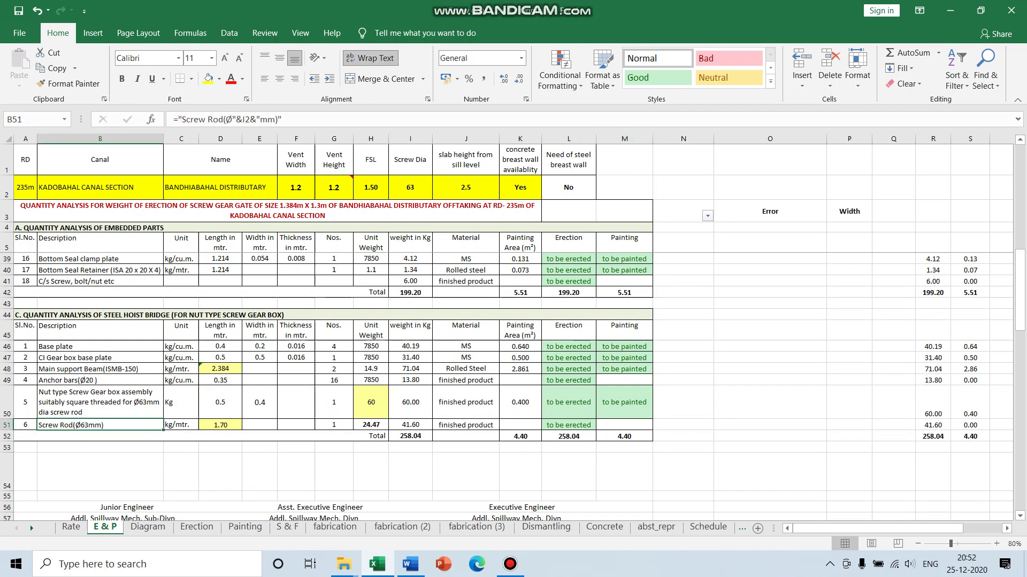
key("ctrl+bracketleft")
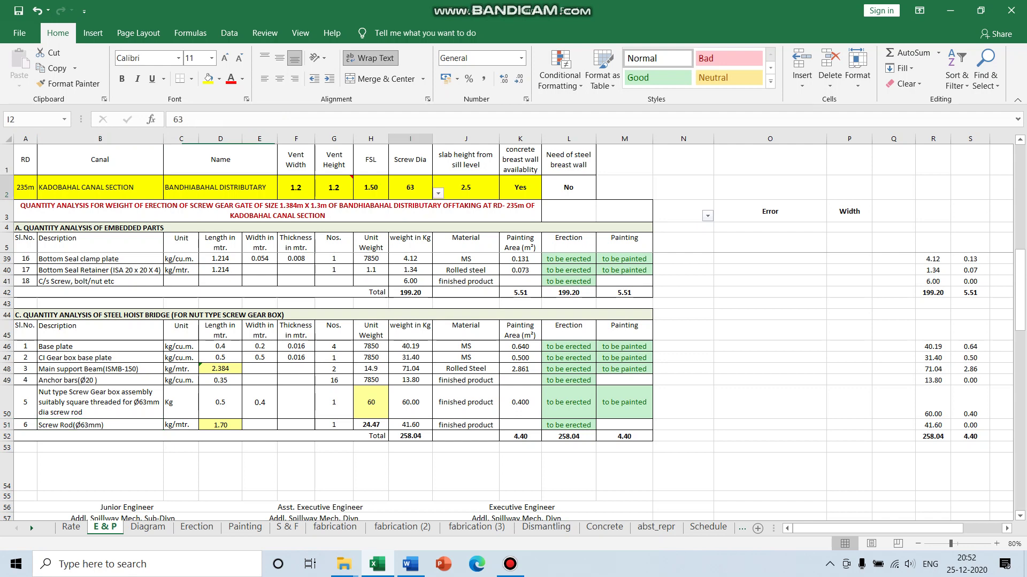
key("alt+Down")
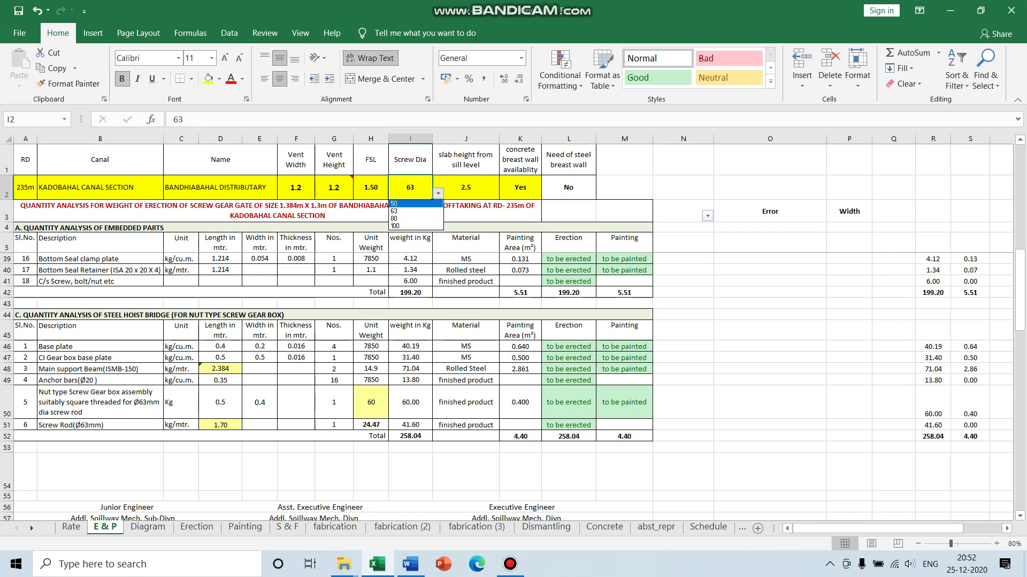
key("Escape")
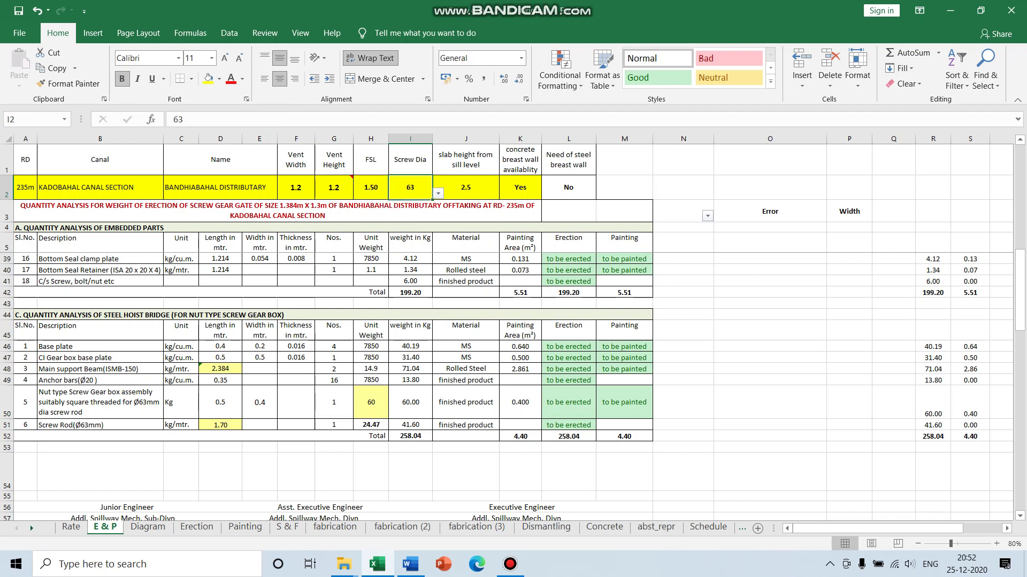
Check the Error column from the hoist bridge rows up through the gate leaf rows
left_click(770, 436)
key("Up")
key("Up")
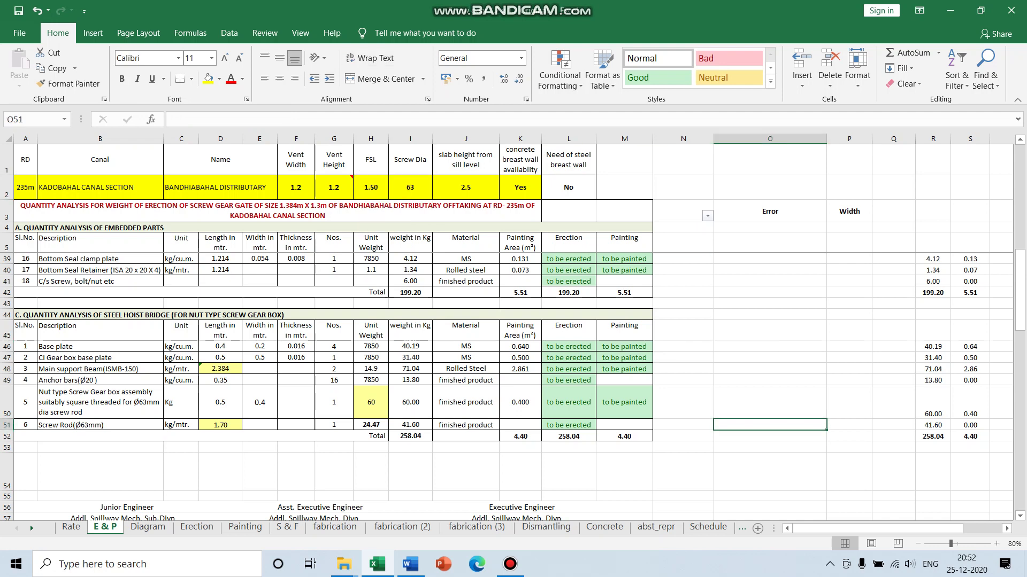
key("Up")
key("Up")
key("Up")
key("Up")
key("Up")
key("Up")
key("Up")
key("Up")
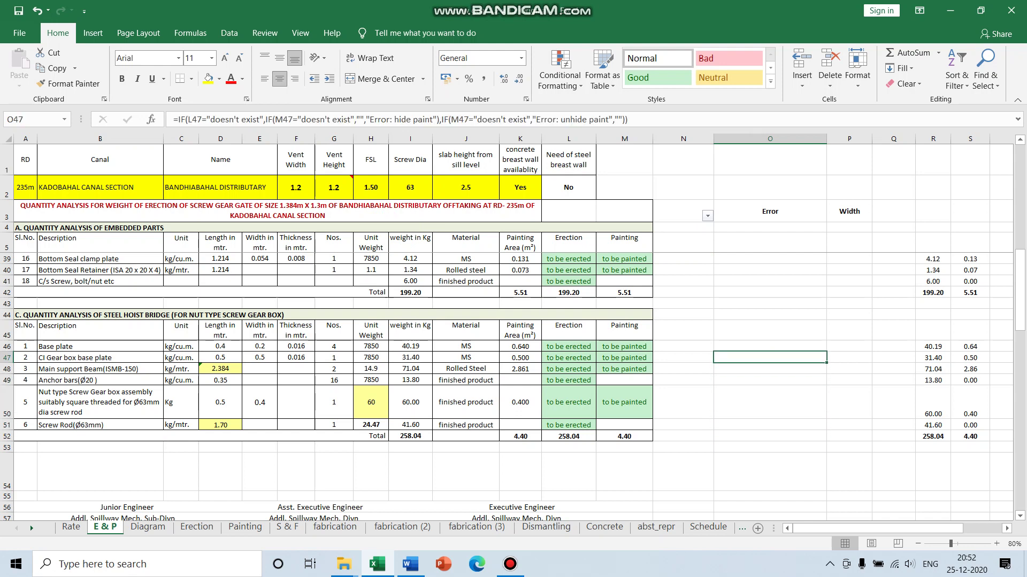
key("Up")
key("Up")
key("Up")
key("Up")
key("Up")
key("Up")
key("Up")
key("Up")
key("Up")
key("Up")
key("Up")
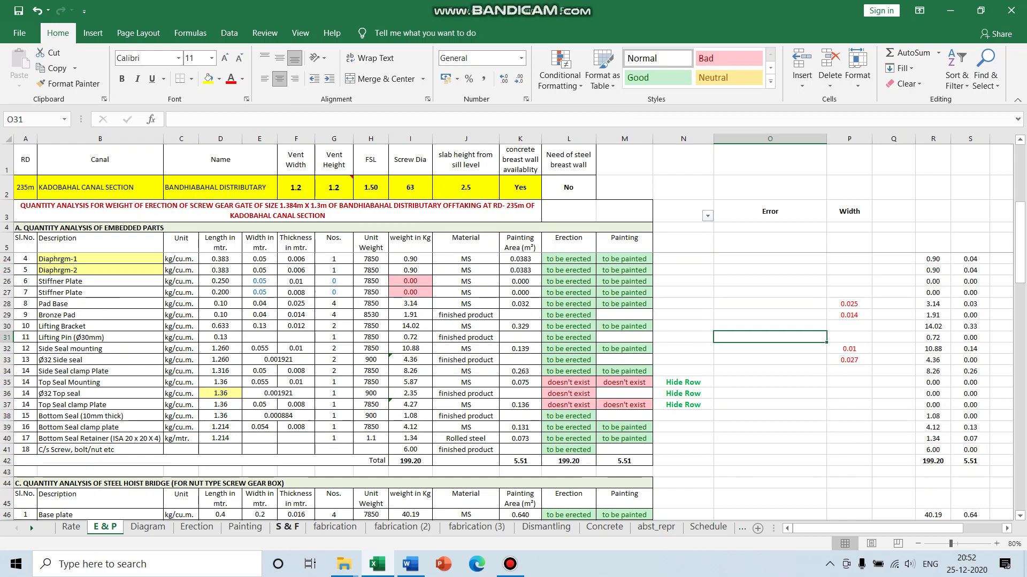
Compare the embedded parts supply statuses on the S & F sheet with the statuses on the E & P sheet
left_click(287, 527)
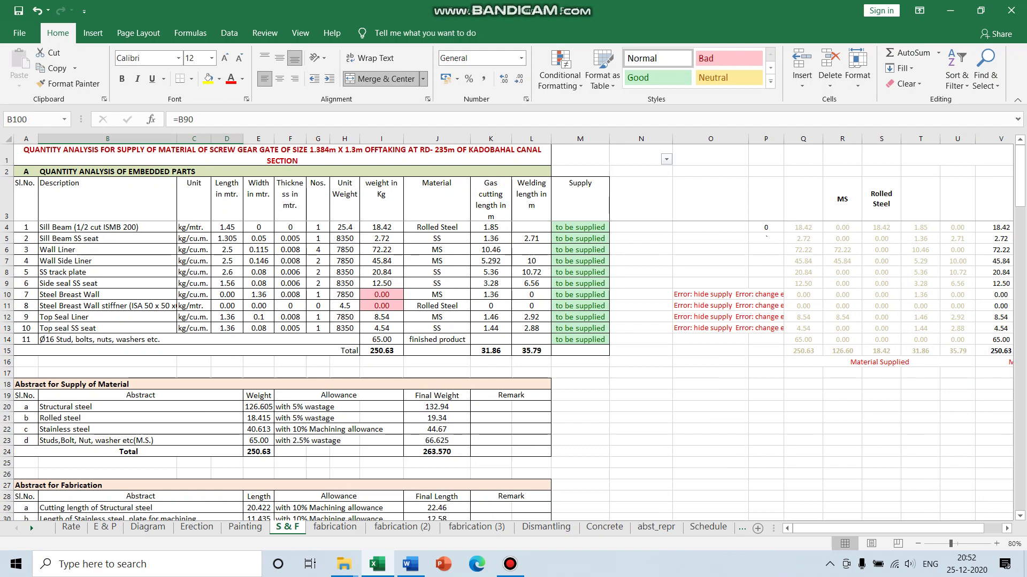
left_click(106, 527)
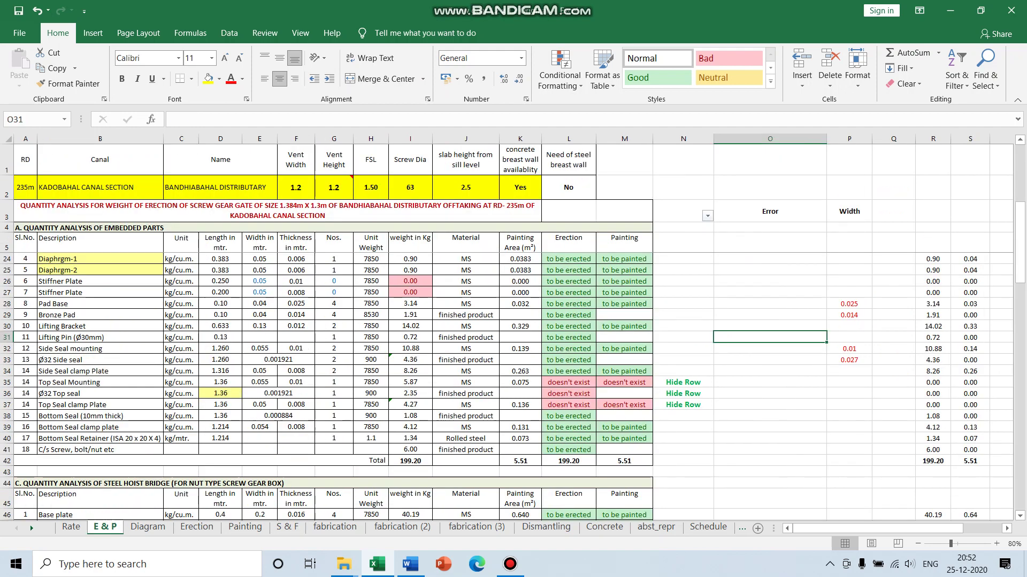
scroll(513, 385, "up", 6)
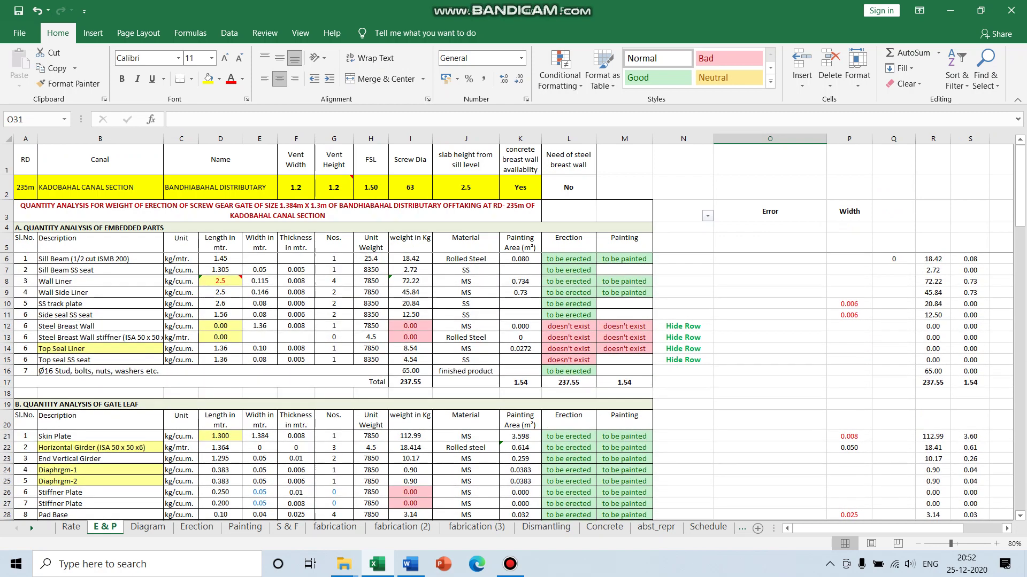
On the S & F sheet, set the supply statuses of the Steel Breast Wall and its stiffener to "doesn't exist"
left_click(288, 526)
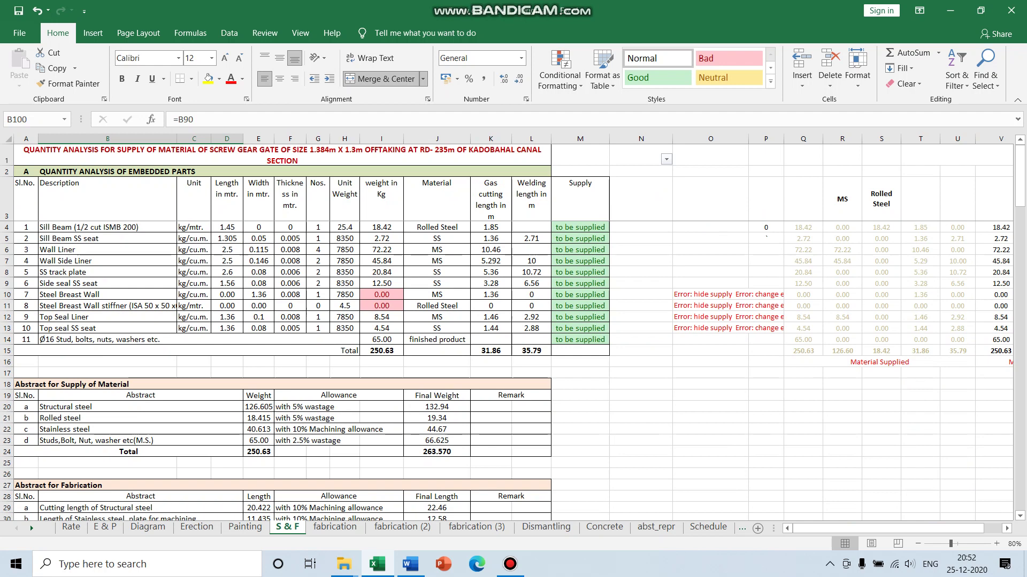
left_click(580, 294)
left_click(615, 294)
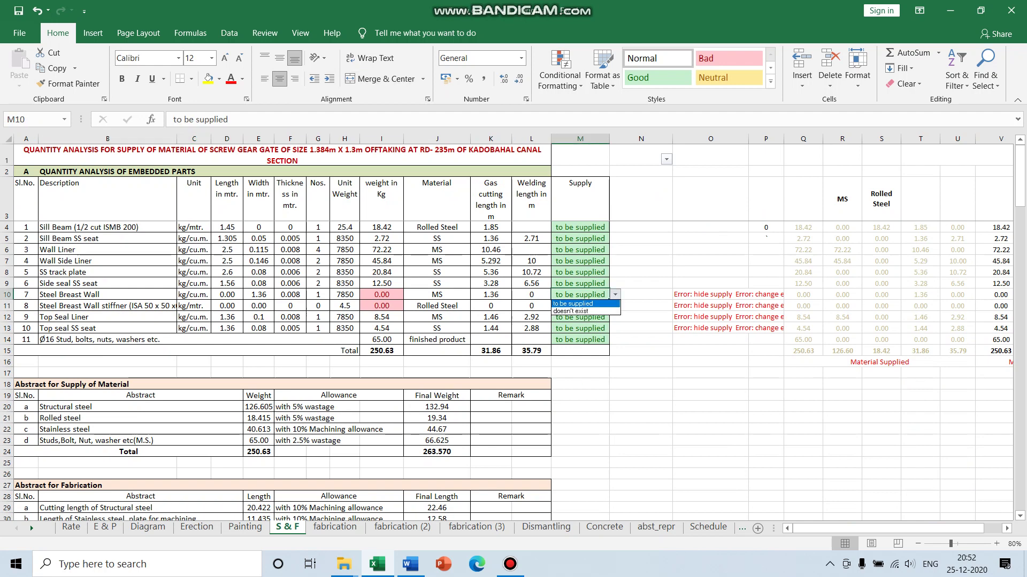
left_click(580, 312)
left_click(593, 306)
left_click(615, 305)
left_click(588, 315)
Set the supply statuses of the Top Seal Liner and the Top seal SS seat to "doesn't exist"
key("Down")
key("alt+Down")
key("Down")
key("Return")
key("Down")
left_click(615, 328)
left_click(588, 338)
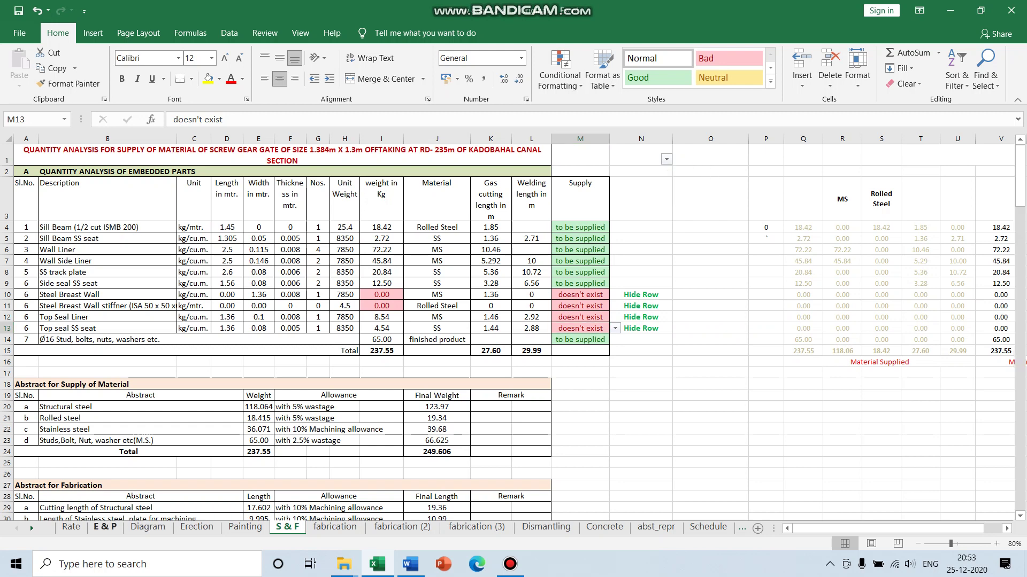
Filter the E & P sheet to exclude the rows marked "Hide Row"
left_click(104, 527)
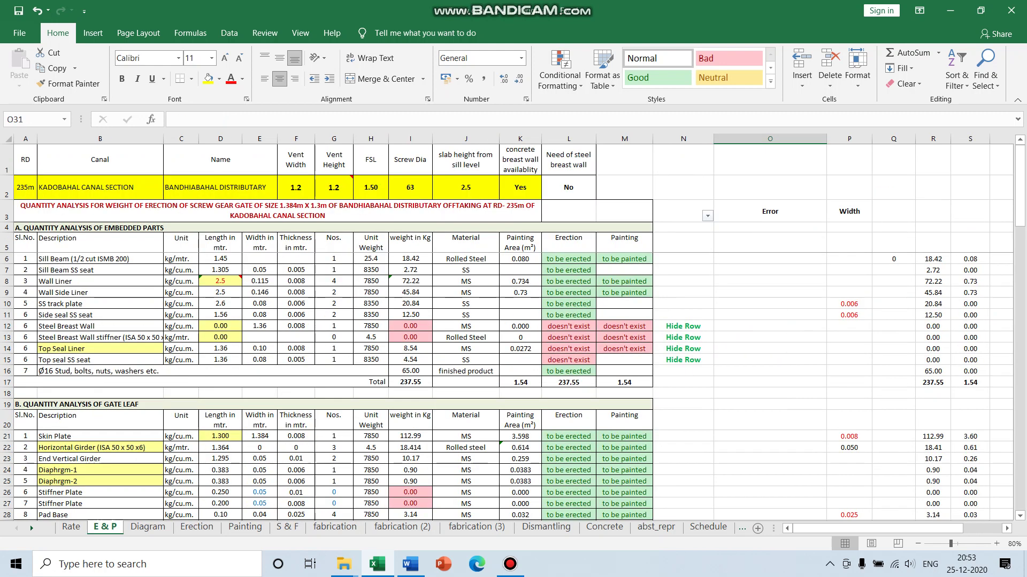
scroll(506, 387, "down", 6)
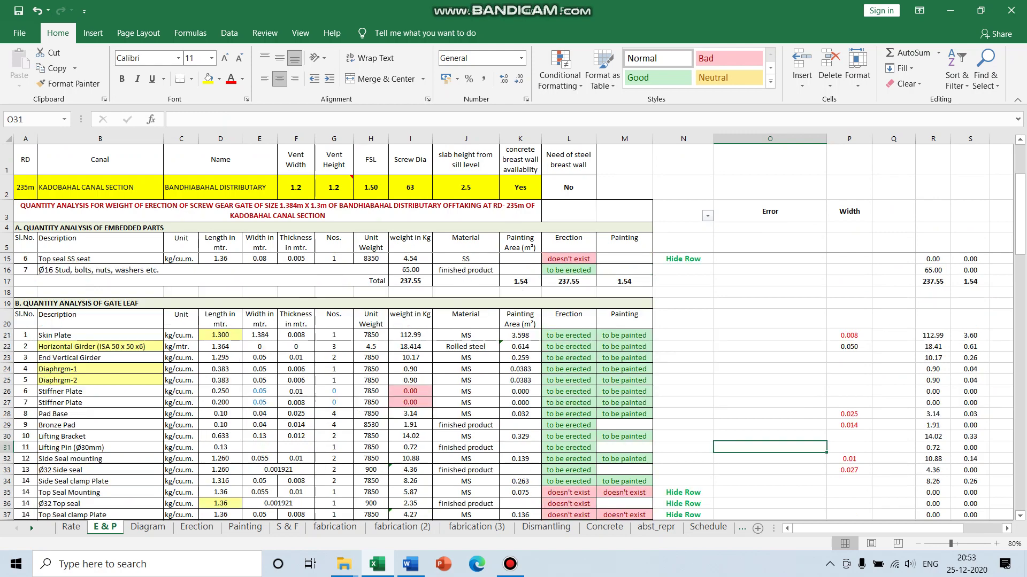
scroll(506, 386, "up", 6)
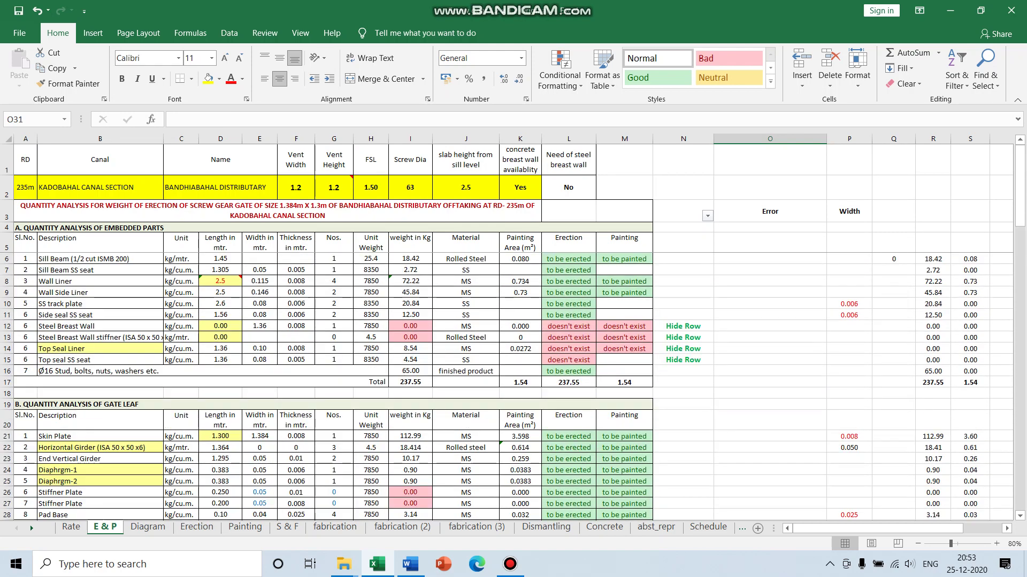
left_click(708, 216)
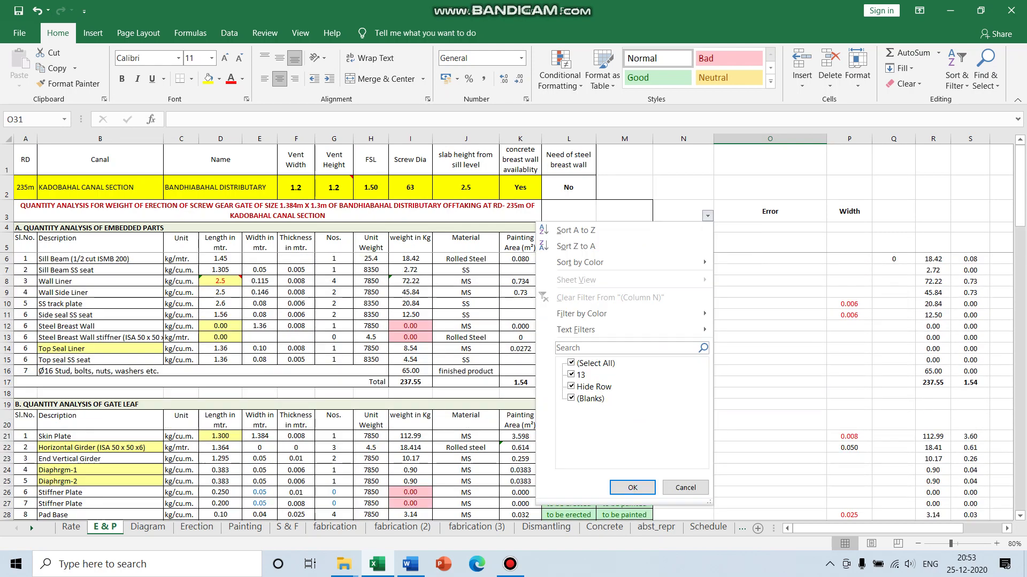
left_click(571, 387)
left_click(632, 488)
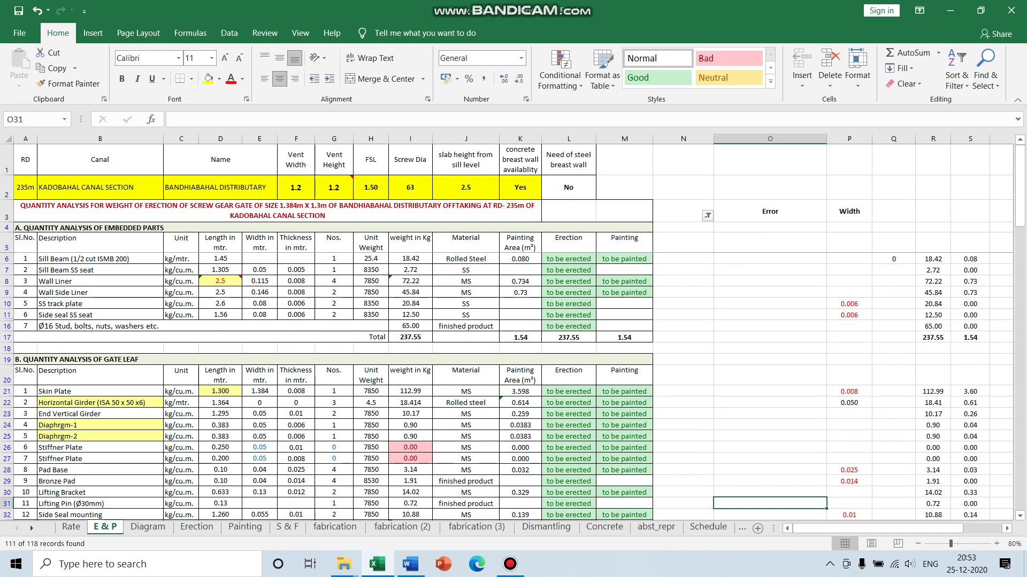
Restore the "Hide Row" entries through the E & P filter and exclude them again
left_click(707, 216)
left_click(571, 387)
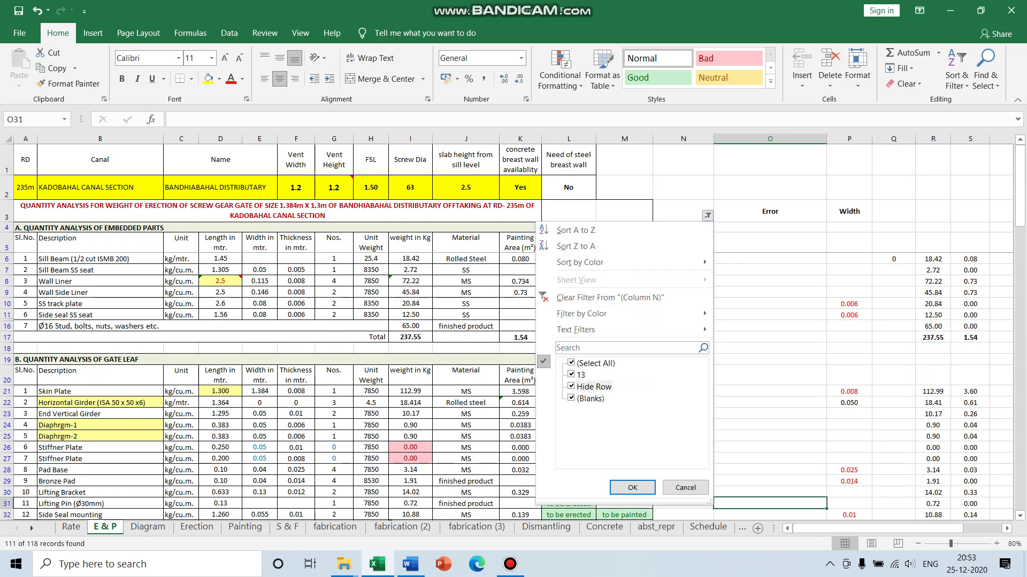
left_click(632, 488)
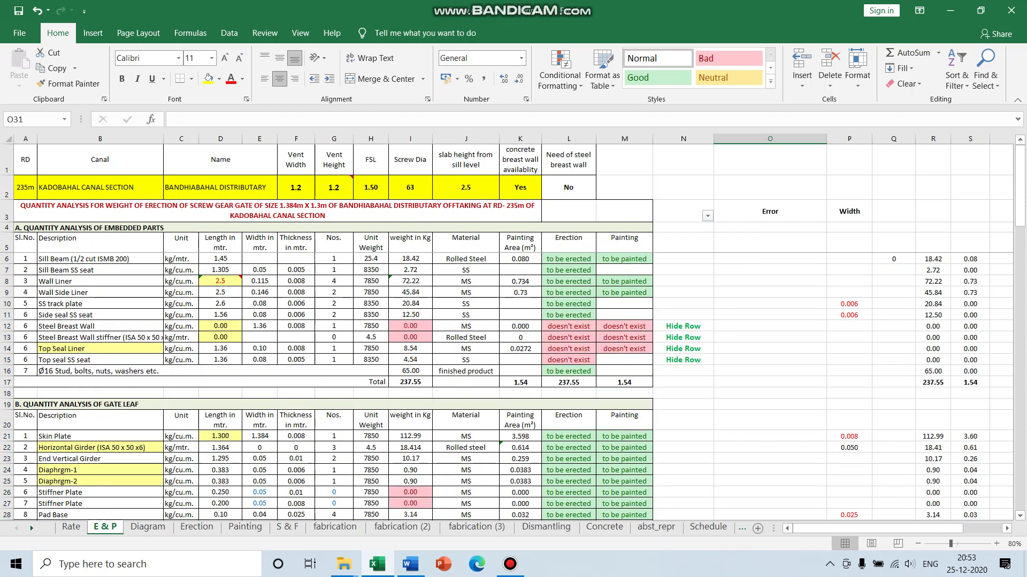
left_click(707, 216)
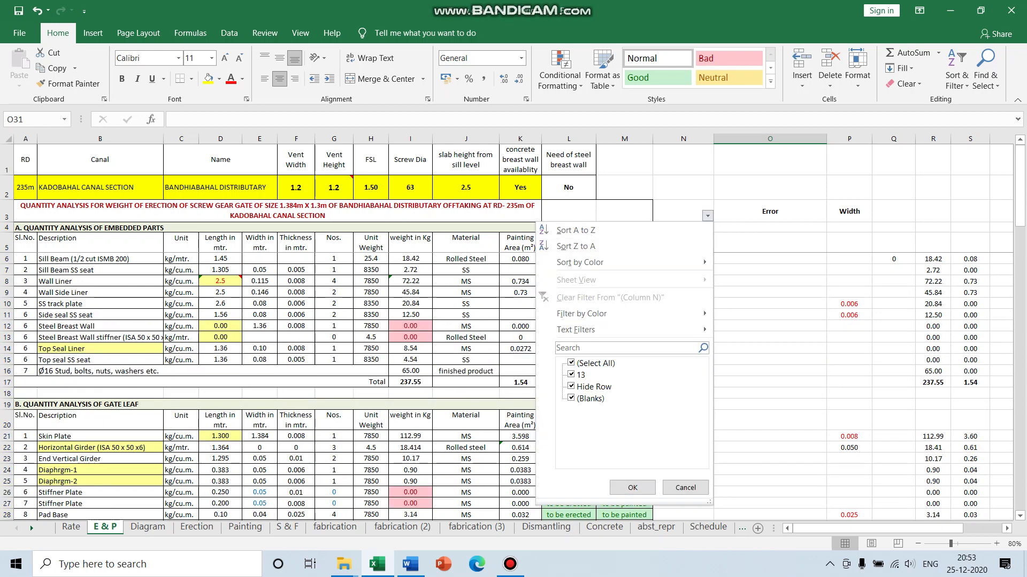
left_click(571, 386)
left_click(632, 488)
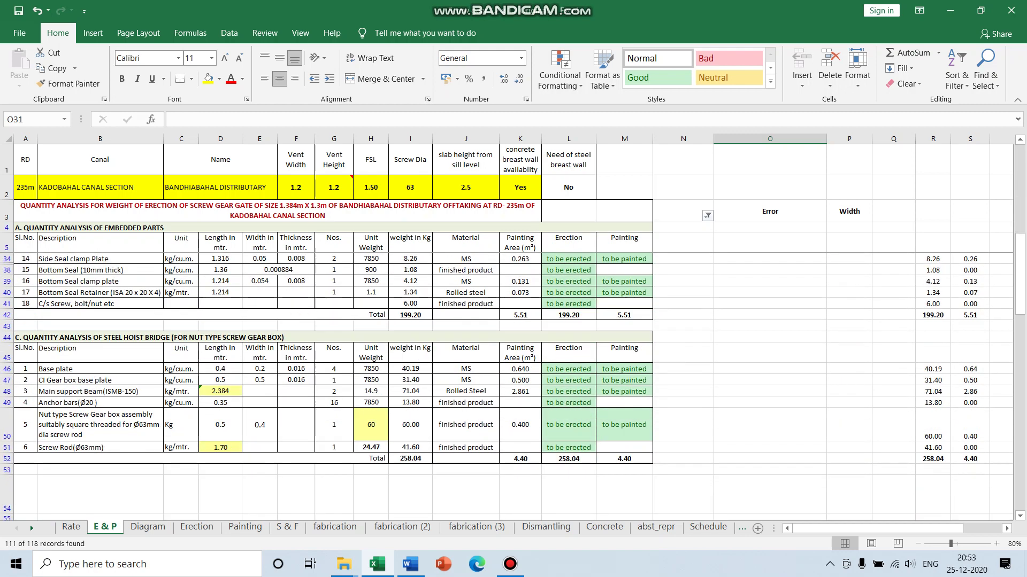
Check the embedded parts and gate leaf supply tables on the S & F sheet and return to the E & P sheet
left_click(287, 527)
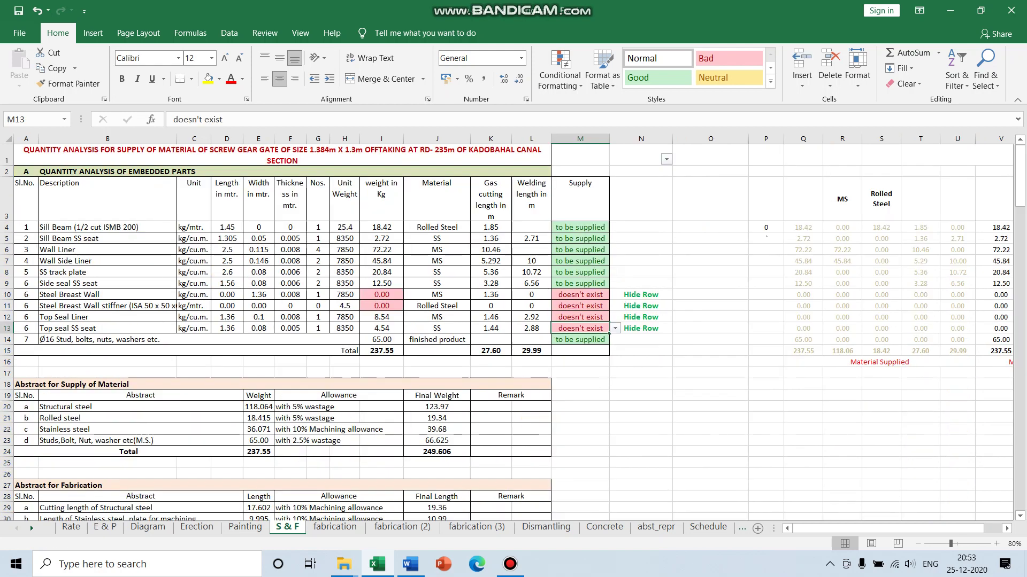
scroll(512, 369, "down", 11)
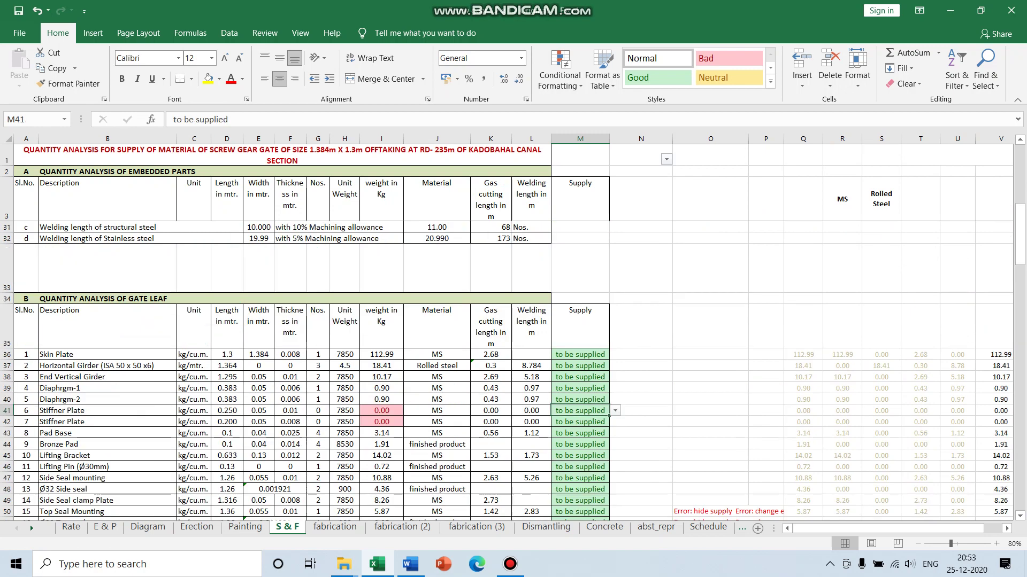
left_click(105, 527)
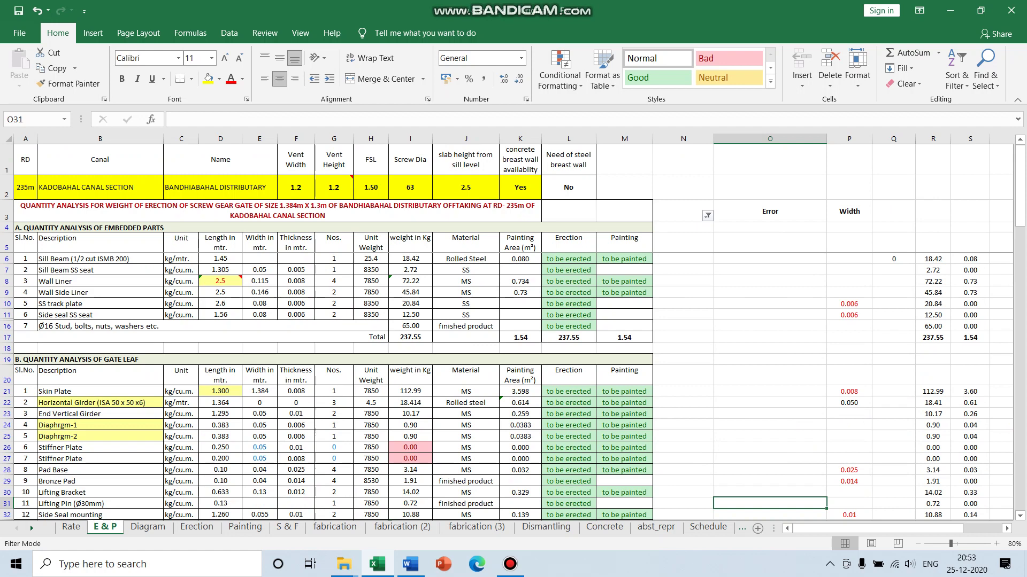
Set both the erection and painting statuses of the 0.250 m Stiffner Plate in the gate leaf table to "doesn't exist"
left_click(568, 447)
left_click(602, 448)
left_click(568, 464)
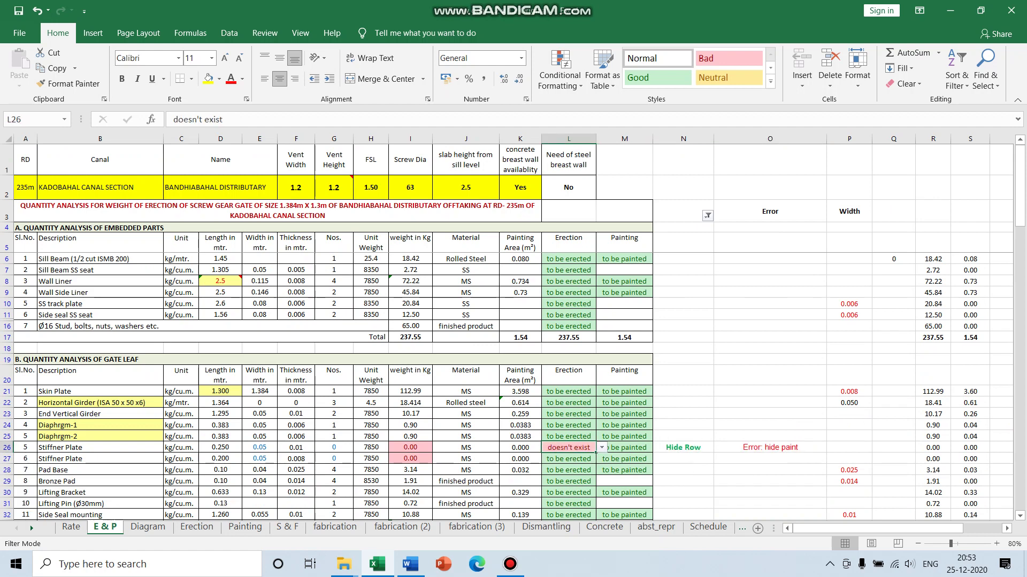
left_click(624, 448)
left_click(659, 448)
left_click(624, 465)
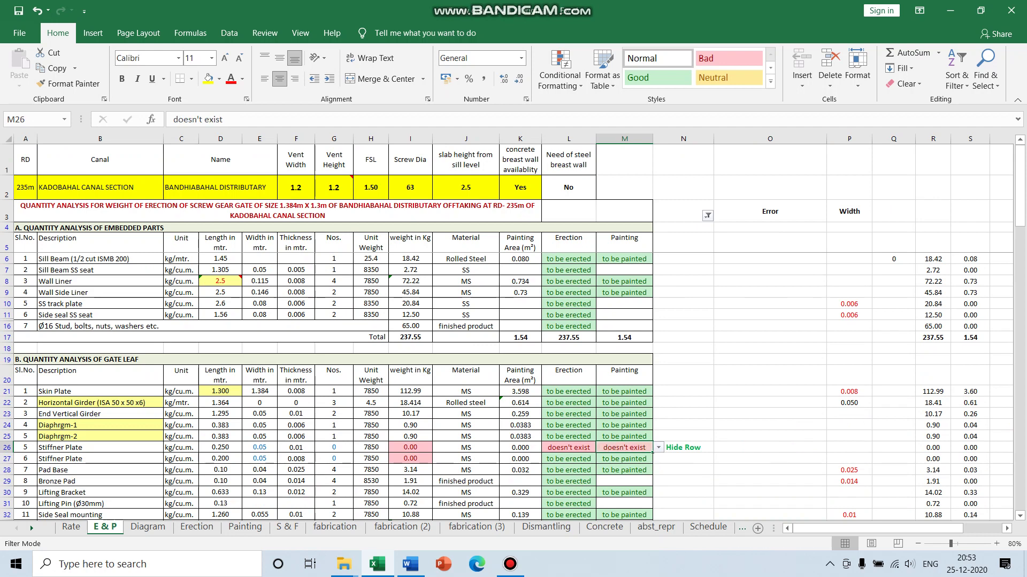
Set both the erection and painting statuses of the 0.200 m Stiffner Plate to "doesn't exist"
left_click(568, 459)
left_click(601, 460)
left_click(568, 476)
left_click(624, 459)
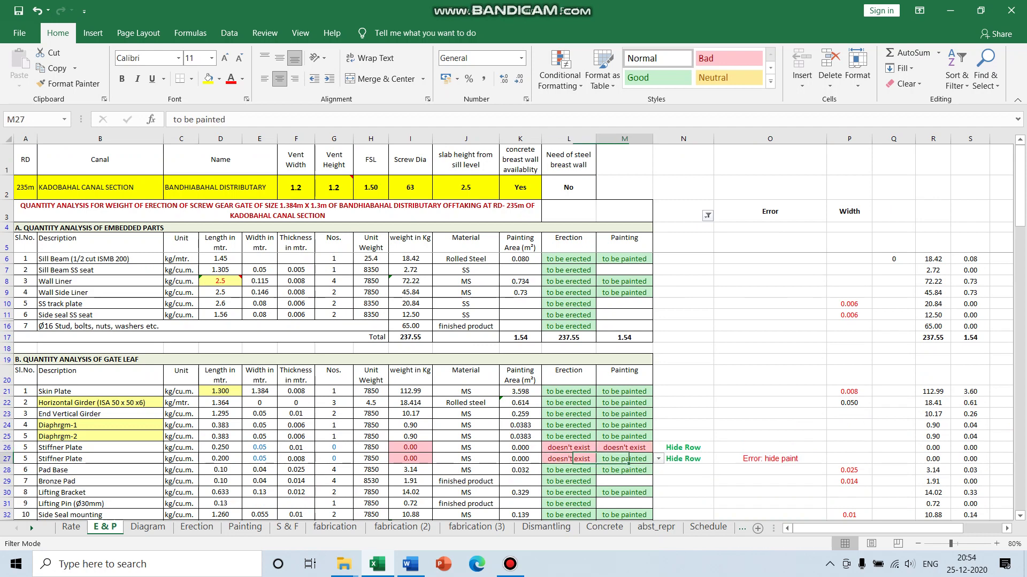
key("alt+Down")
key("Down")
key("Return")
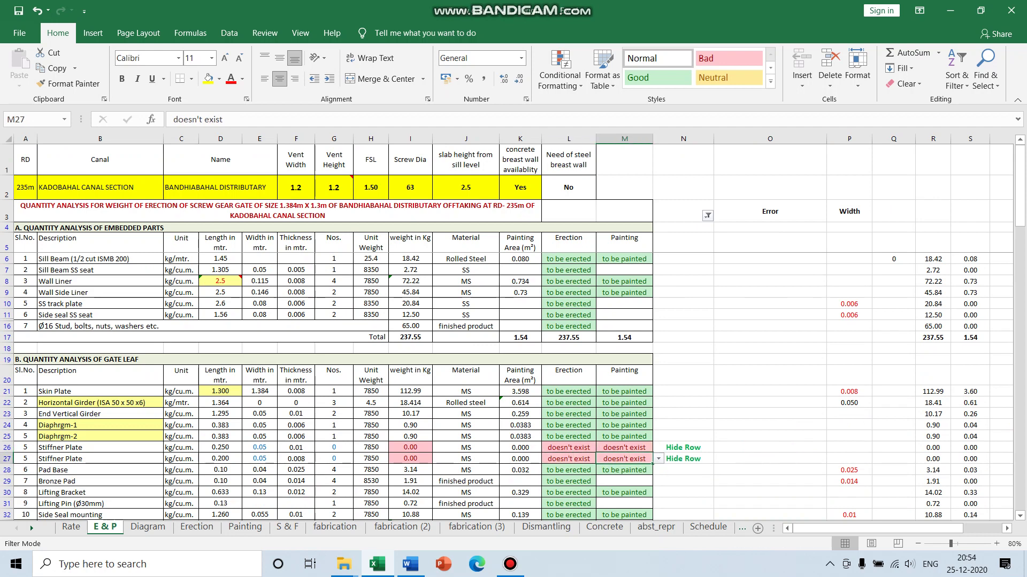
On the S & F sheet, set the supply status of both gate leaf Stiffner Plates to "doesn't exist"
left_click(287, 527)
scroll(580, 371, "down", 3)
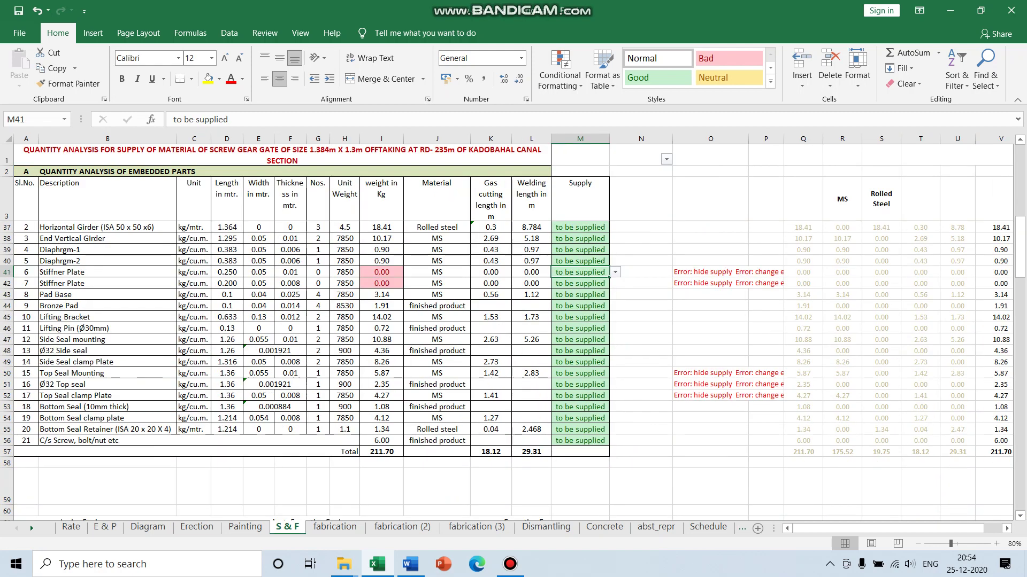
key("alt+Down")
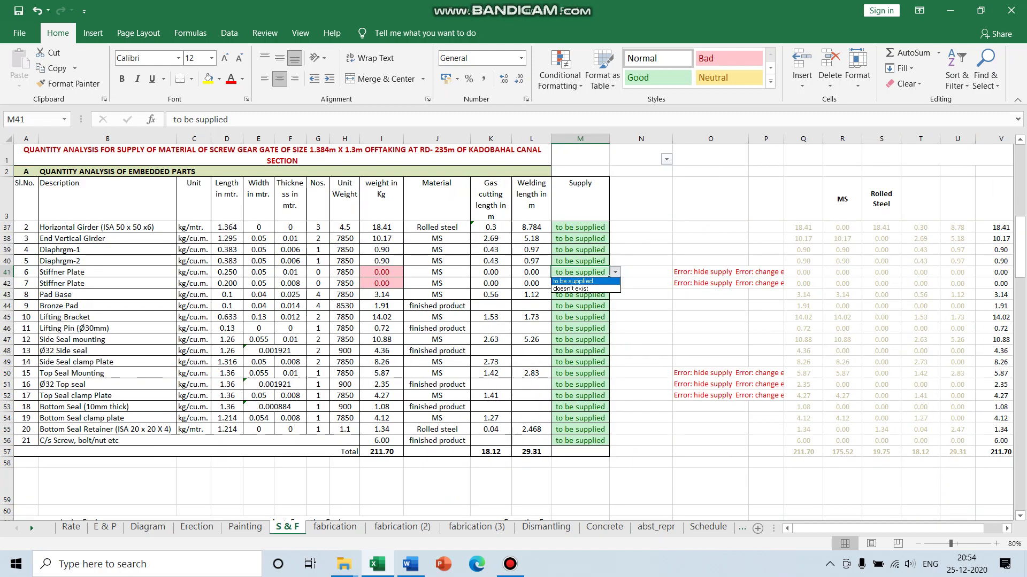
key("Down")
key("Return")
key("Return")
key("alt+Down")
key("Down")
key("Return")
Set the supply statuses of the Top Seal Mounting, Ø32 Top seal and Top Seal clamp Plate to "doesn't exist"
key("Down")
key("Down")
key("Down")
key("Down")
key("Down")
key("Down")
key("Down")
key("Down")
key("alt+Down")
key("Down")
key("Return")
key("Return")
key("alt+Down")
key("Down")
key("Return")
key("Return")
key("alt+Down")
key("Escape")
key("alt+Down")
key("Down")
key("Return")
Examine the gate leaf totals for weight, gas cutting length and welding length on the S & F sheet
scroll(513, 320, "down", 4)
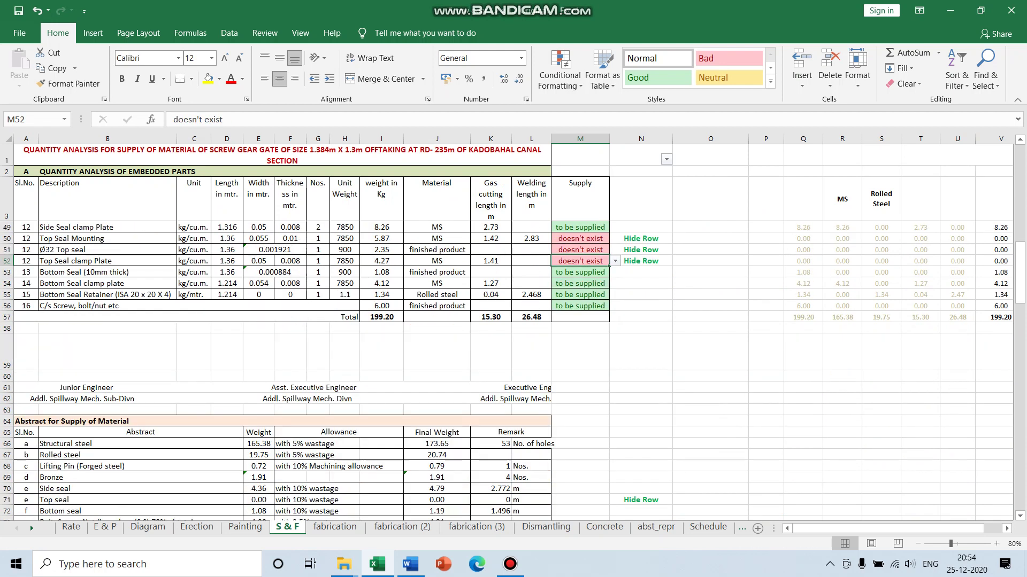
left_click(381, 317)
left_click(491, 317)
left_click(530, 317)
scroll(531, 317, "up", 2)
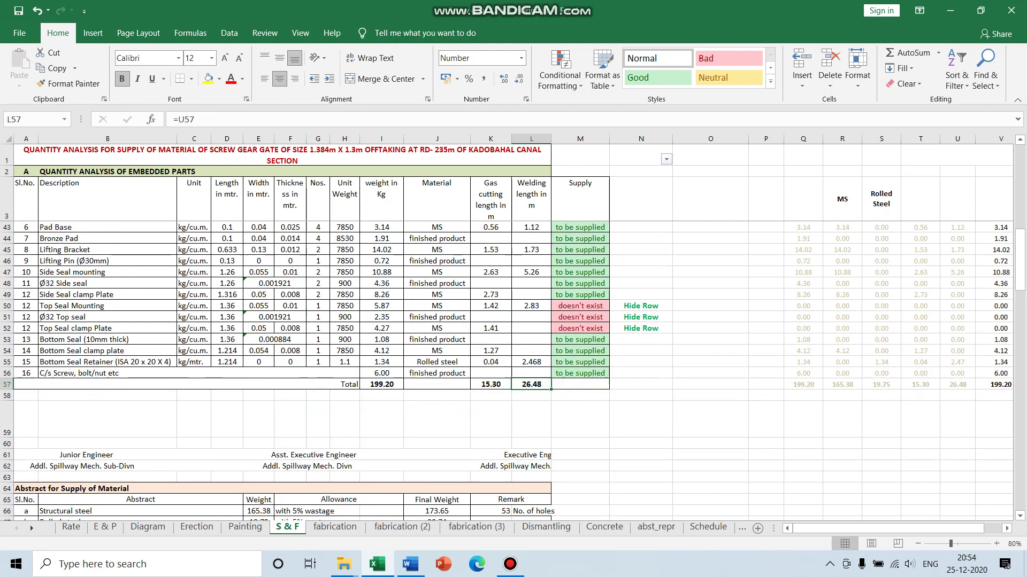
left_click(490, 199)
left_click(531, 199)
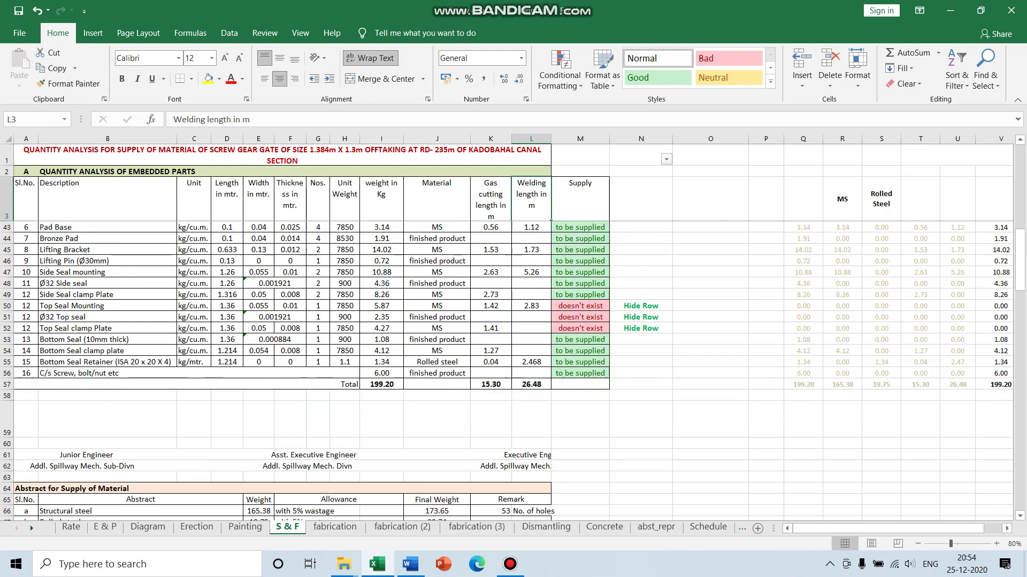
left_click(490, 385)
left_click(531, 385)
scroll(513, 369, "down", 6)
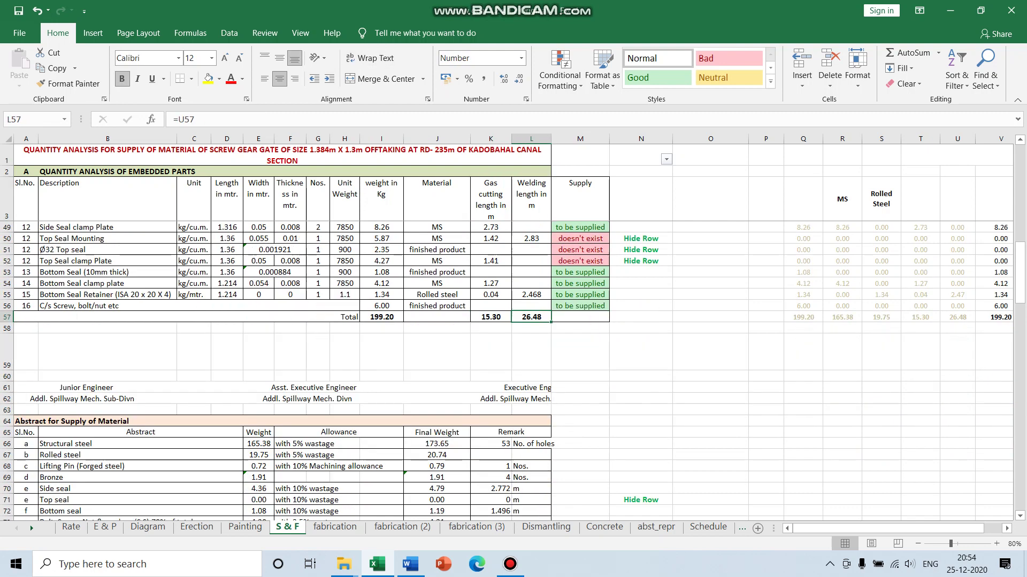
Compare the gate leaf's total weight with the total in the Abstract for Supply of Material
scroll(513, 369, "up", 5)
scroll(514, 369, "down", 3)
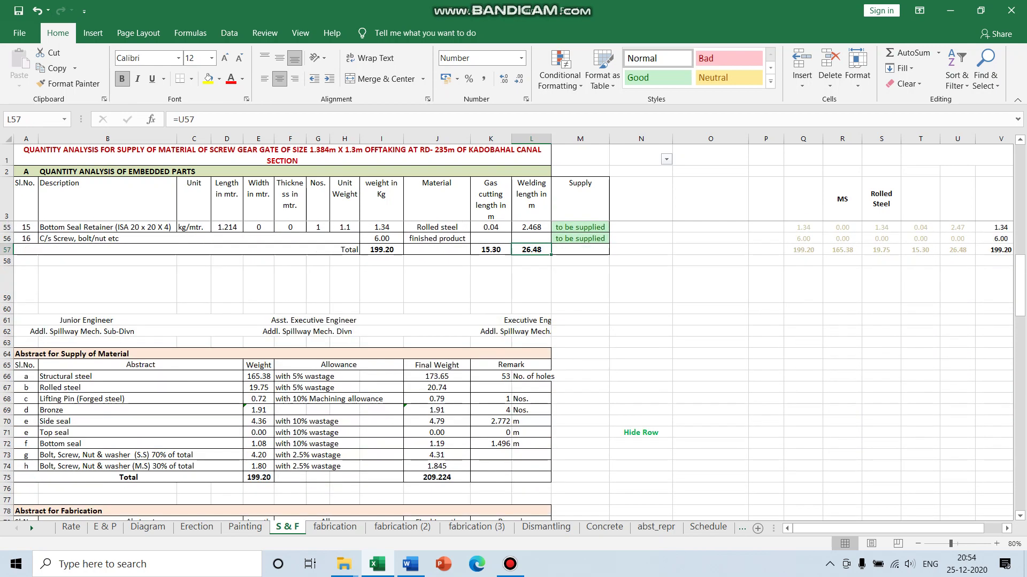
left_click(381, 250)
left_click(259, 477)
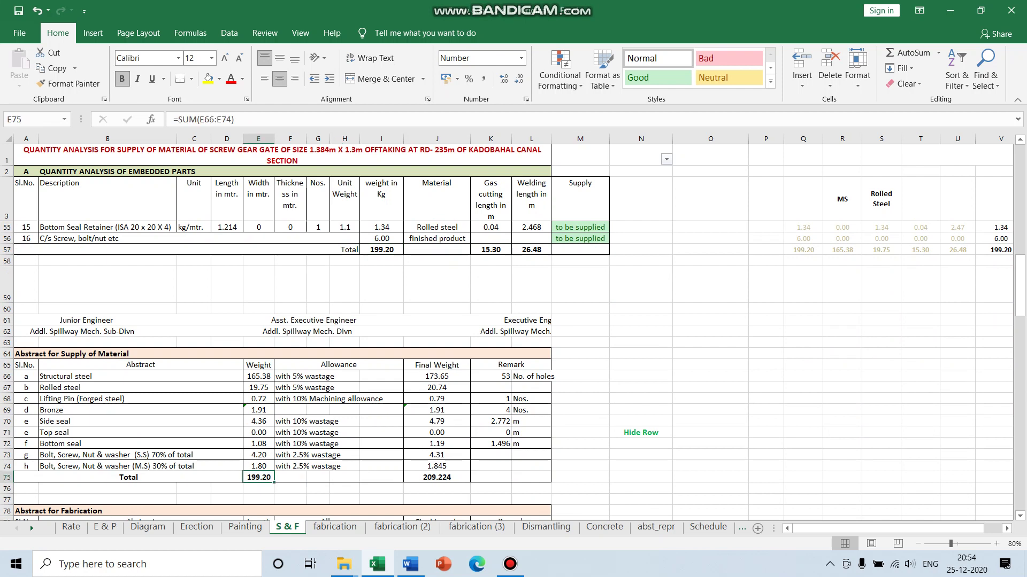
scroll(514, 369, "up", 1)
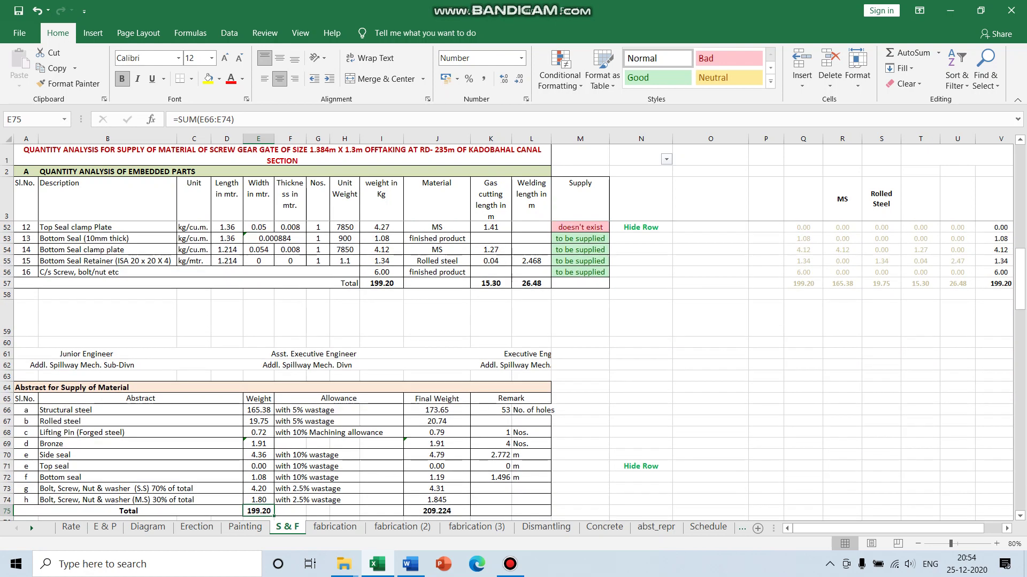
scroll(513, 369, "down", 2)
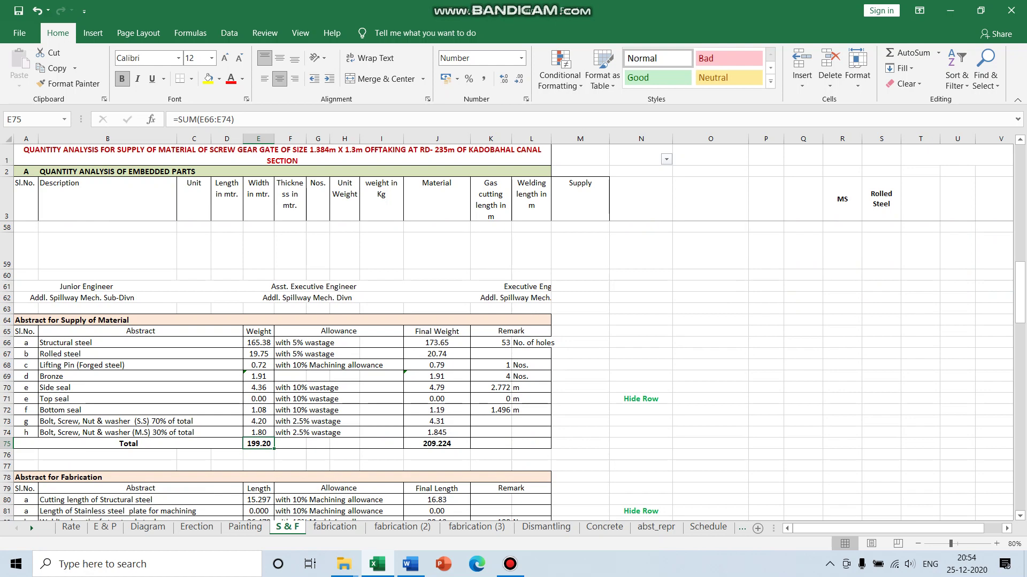
scroll(508, 369, "up", 7)
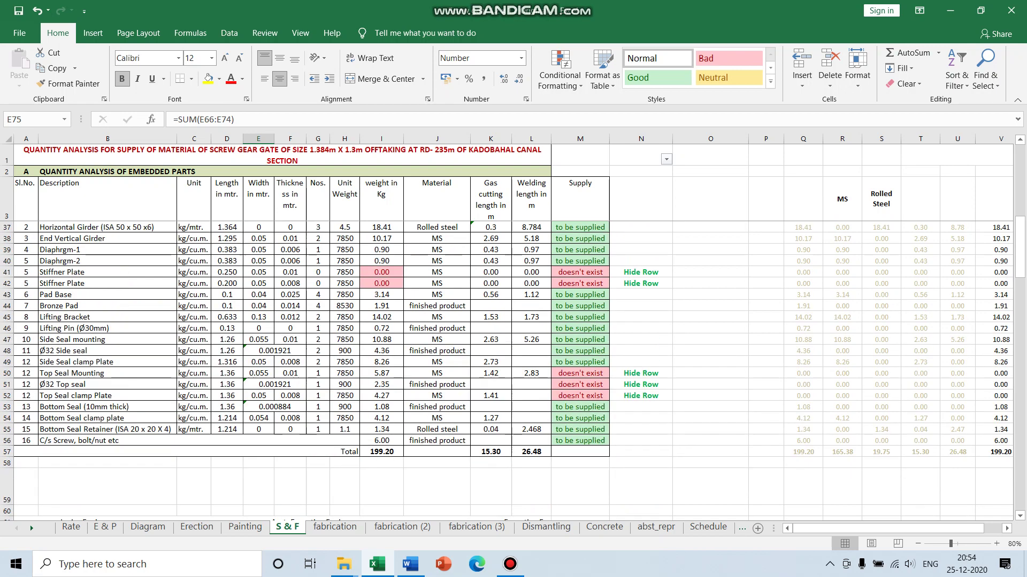
Set the Lifting Bracket's supply status to "doesn't exist" and check the supply abstract and the error column
left_click(581, 317)
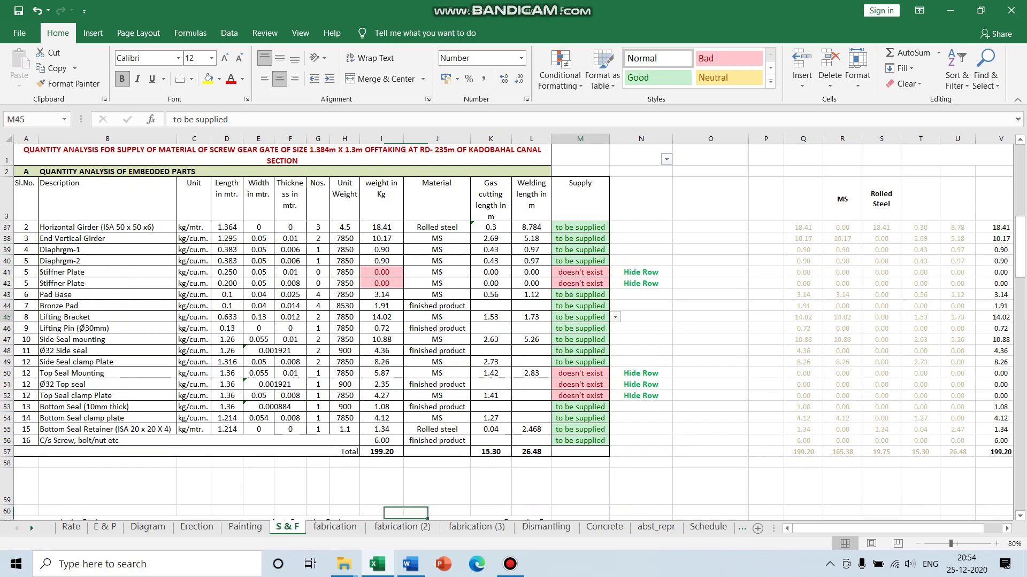
left_click(616, 317)
key("Return")
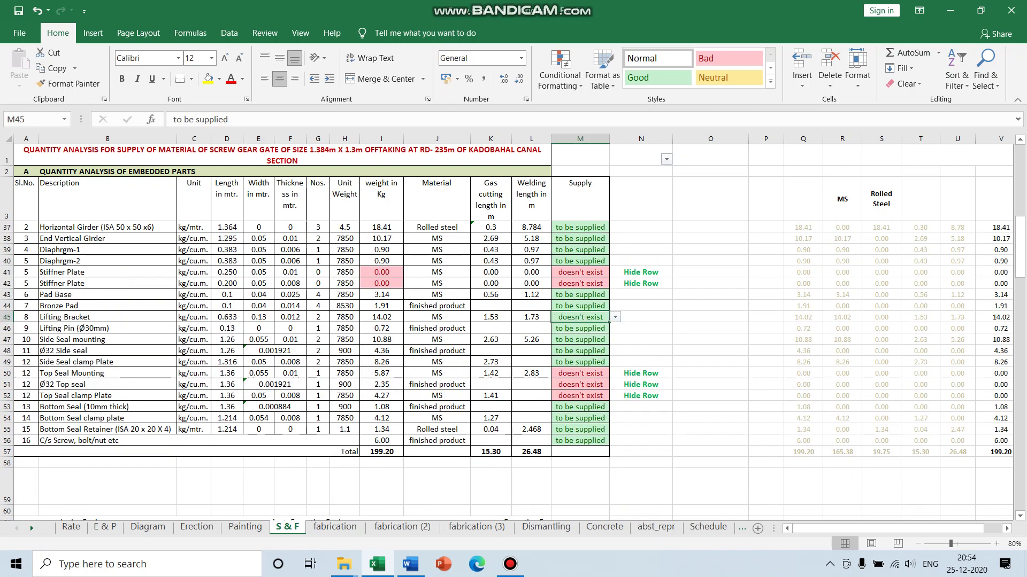
scroll(508, 369, "down", 6)
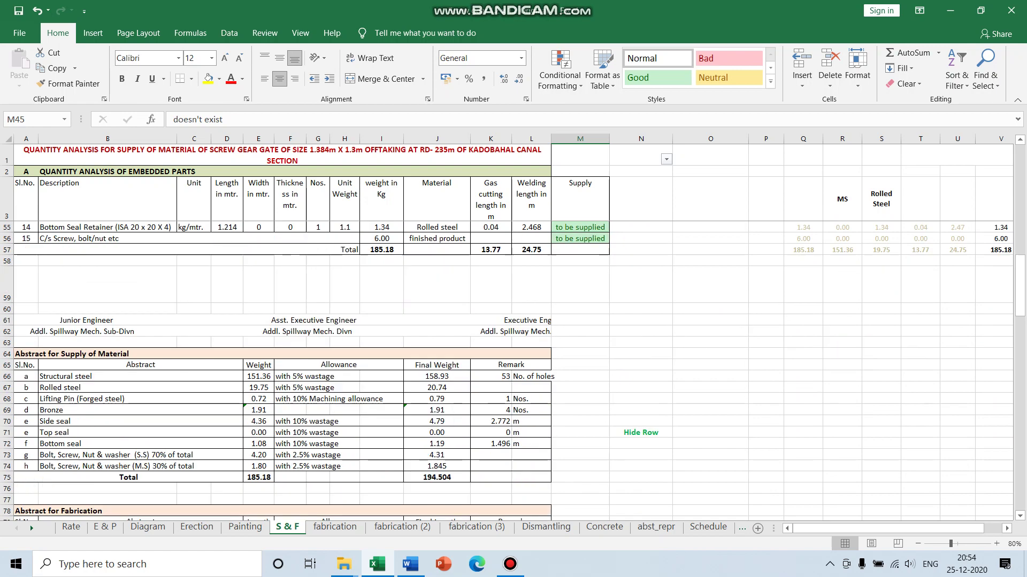
scroll(508, 369, "up", 7)
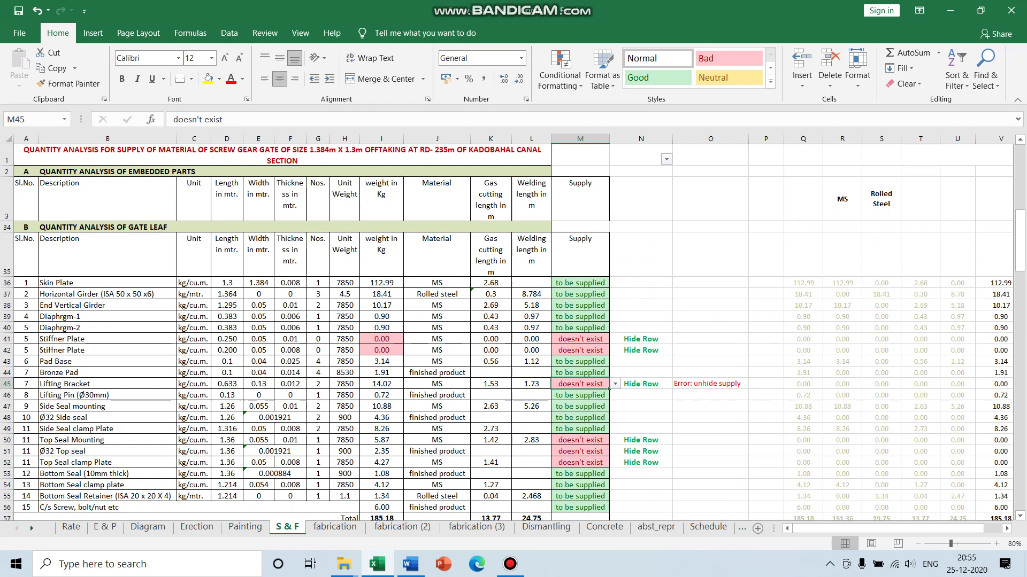
On the E & P sheet, set both the erection and painting statuses of the Lifting Bracket to "doesn't exist" and return to S & F
left_click(105, 527)
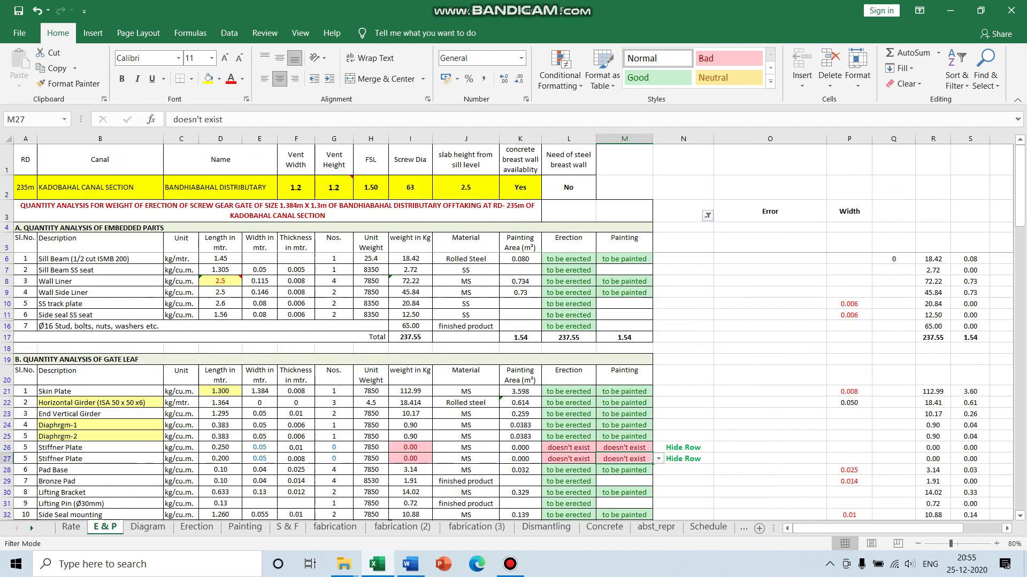
scroll(508, 385, "down", 3)
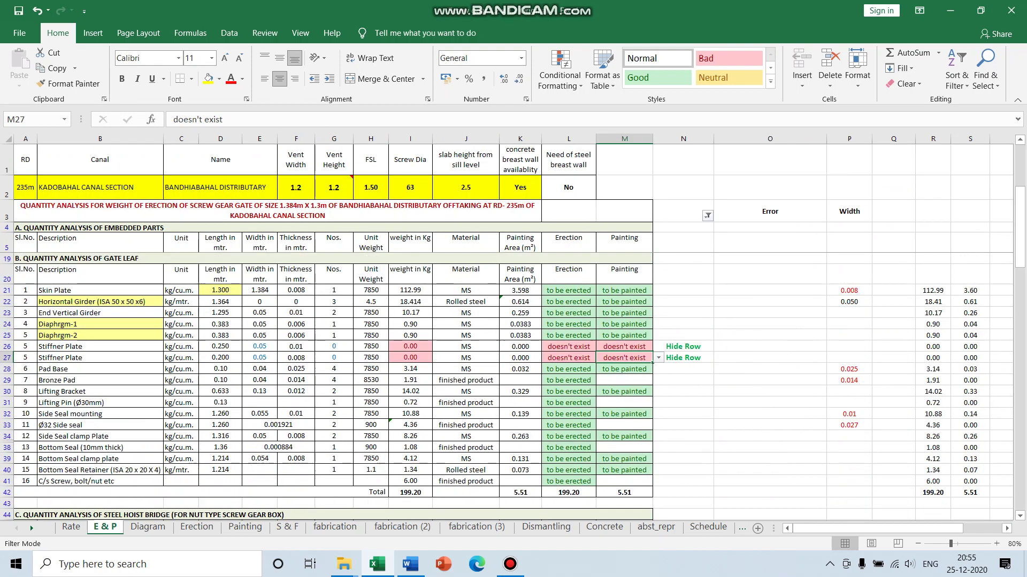
left_click(593, 394)
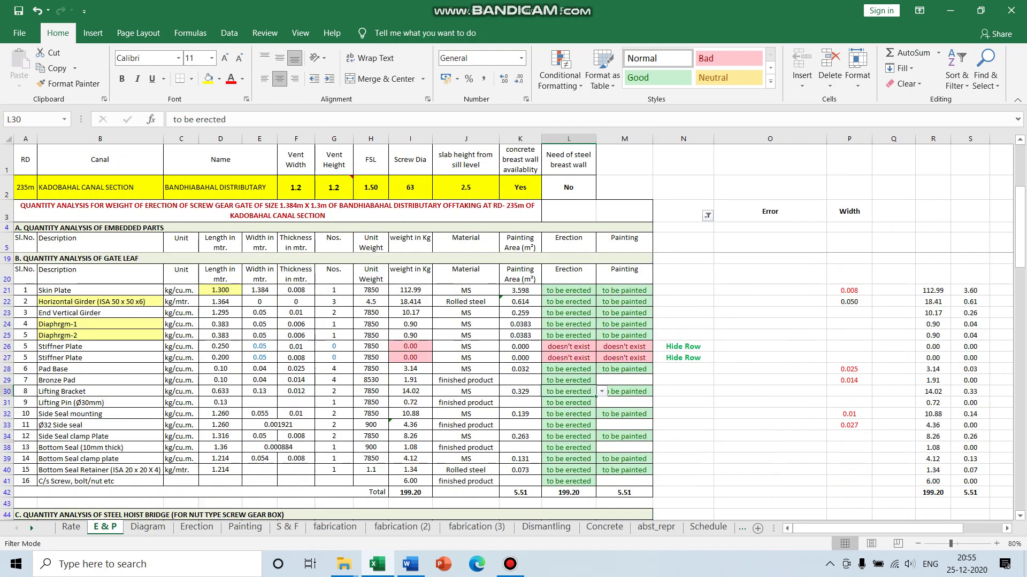
left_click(601, 392)
left_click(567, 407)
left_click(624, 392)
left_click(658, 391)
left_click(615, 408)
left_click(288, 527)
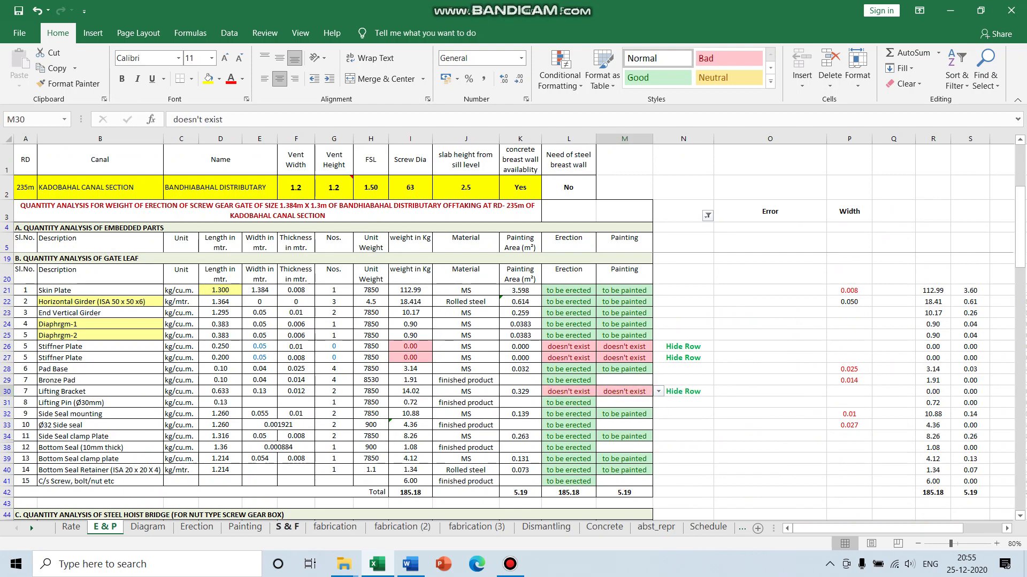
Inspect the formula for the Lifting Pin's number in the supply abstract and the gate leaf cells it refers to
scroll(513, 369, "down", 7)
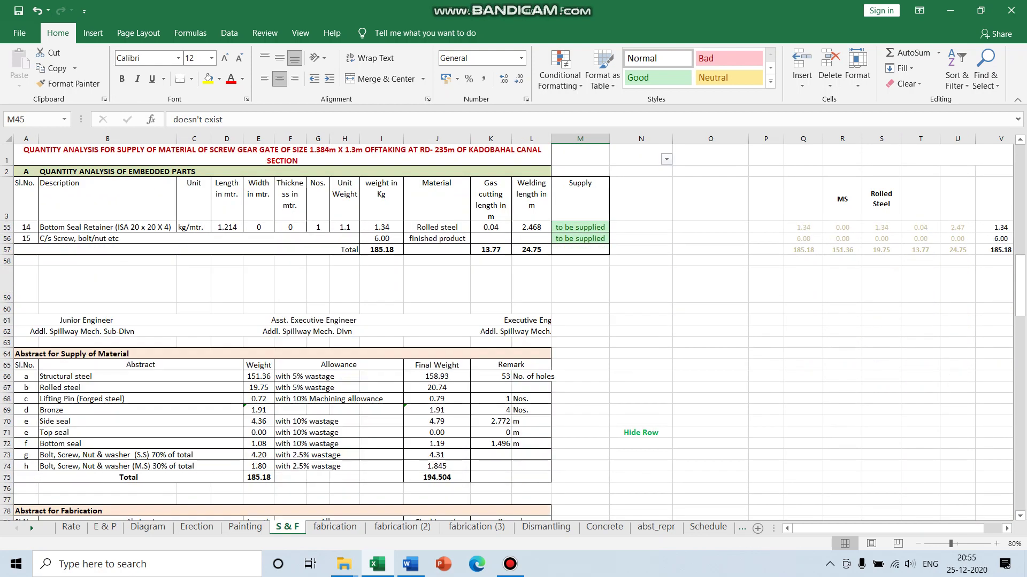
left_click(490, 399)
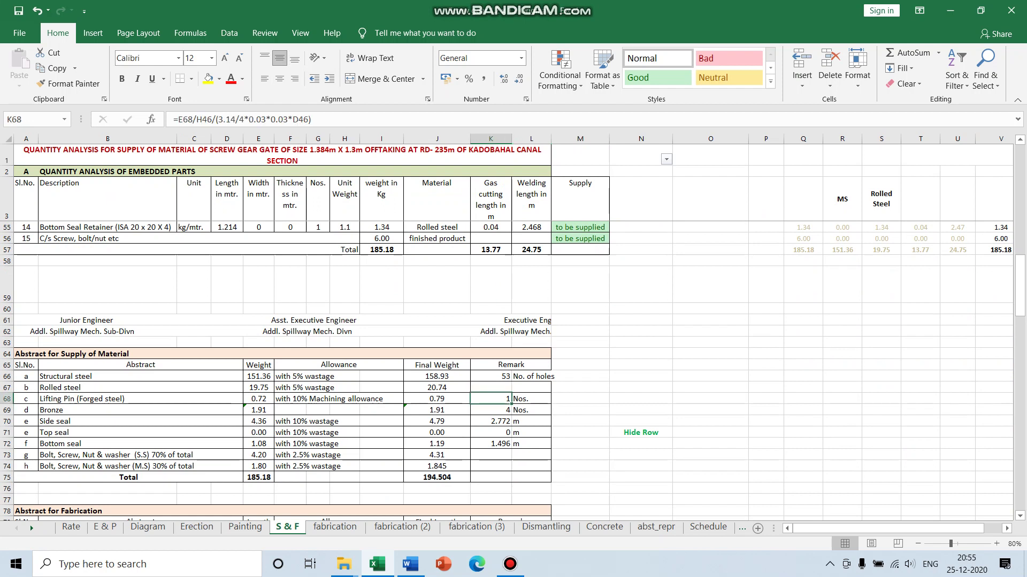
left_click(203, 120)
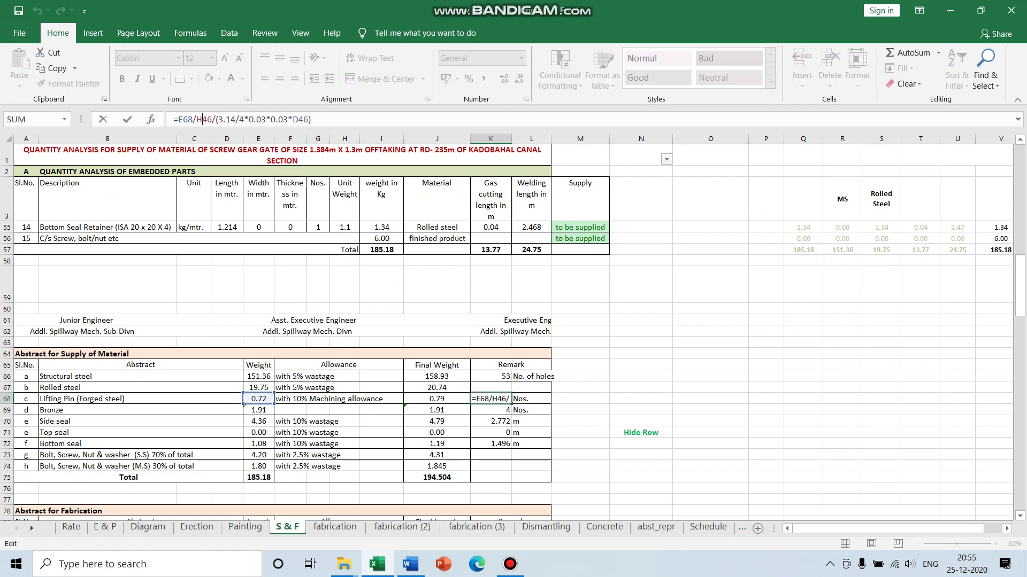
scroll(513, 369, "up", 3)
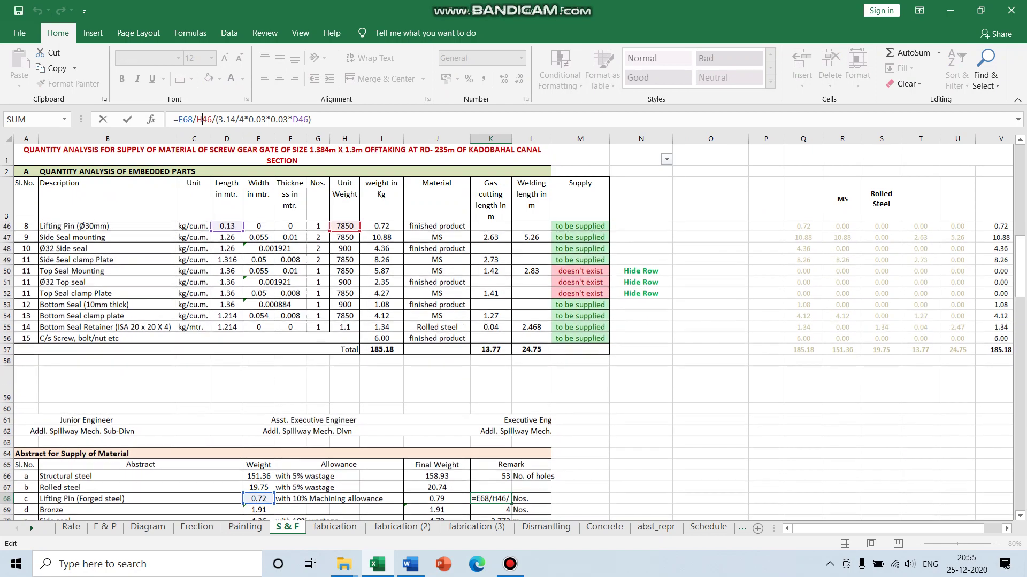
scroll(514, 369, "up", 3)
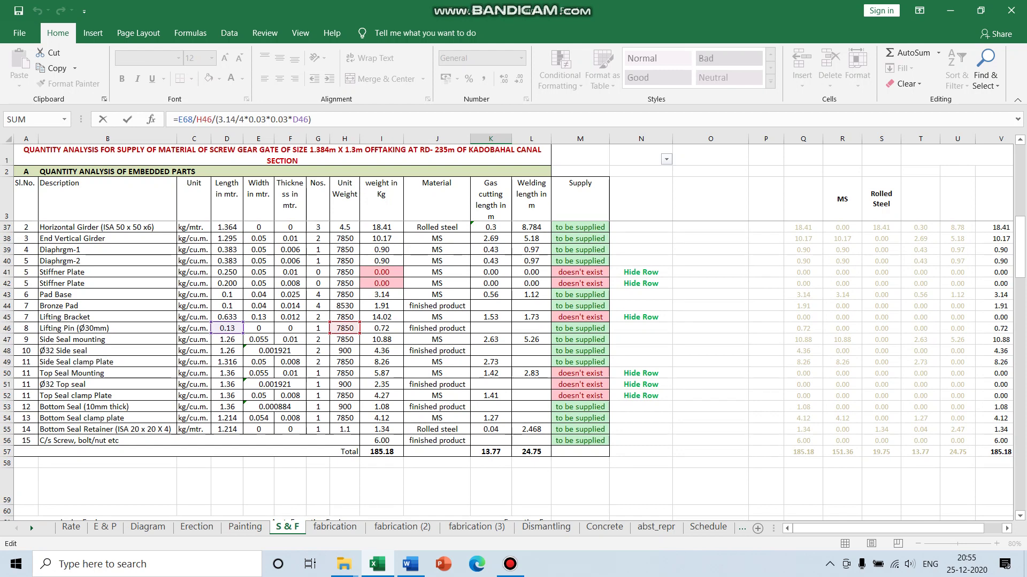
Set the Lifting Bracket's supply status back to "to be supplied" and the Lifting Pin's to "doesn't exist", checking the abstract
left_click(580, 317)
left_click(616, 317)
left_click(580, 327)
key("Down")
key("alt+Down")
key("Down")
key("Return")
scroll(513, 369, "down", 7)
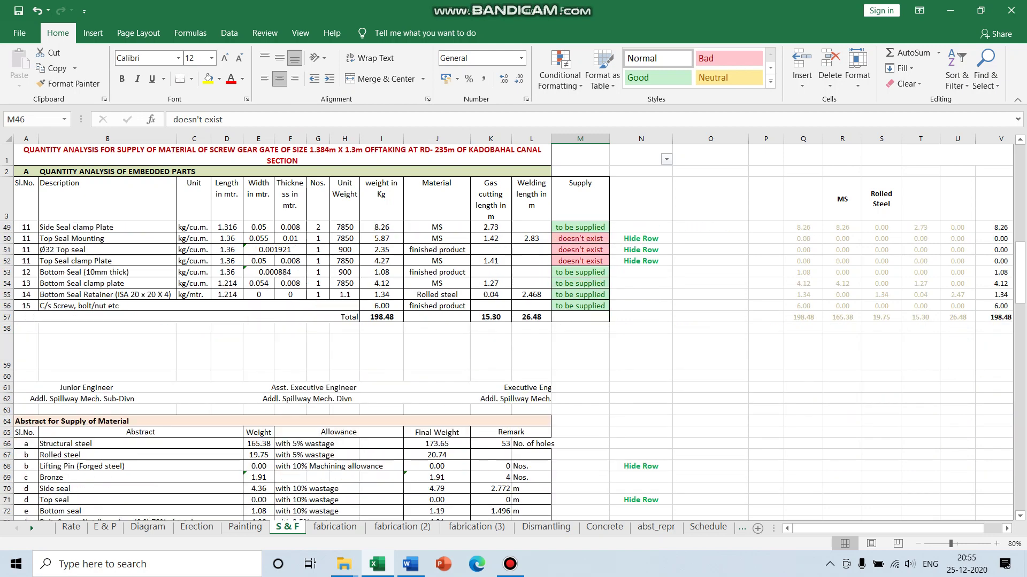
left_click(491, 366)
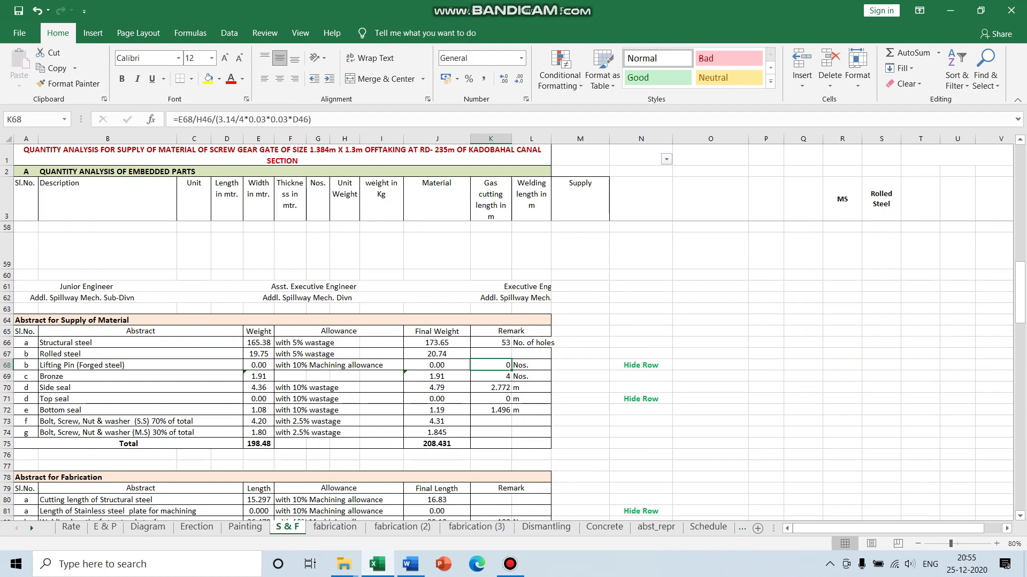
scroll(513, 369, "up", 7)
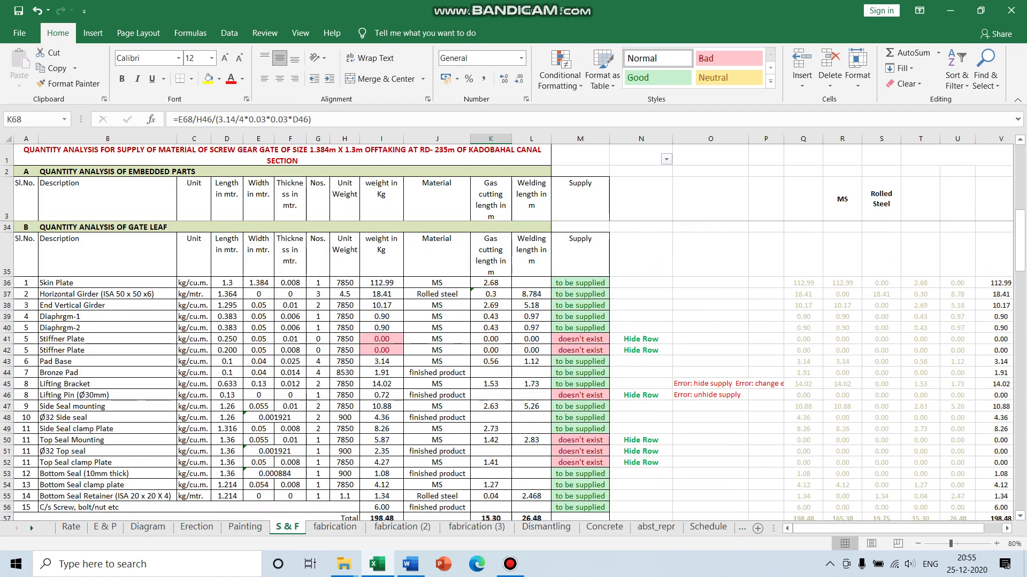
Set the supply statuses of the Pad Base and Bronze Pad to "doesn't exist"
left_click(580, 362)
key("alt+Down")
key("Down")
key("Return")
key("alt+Down")
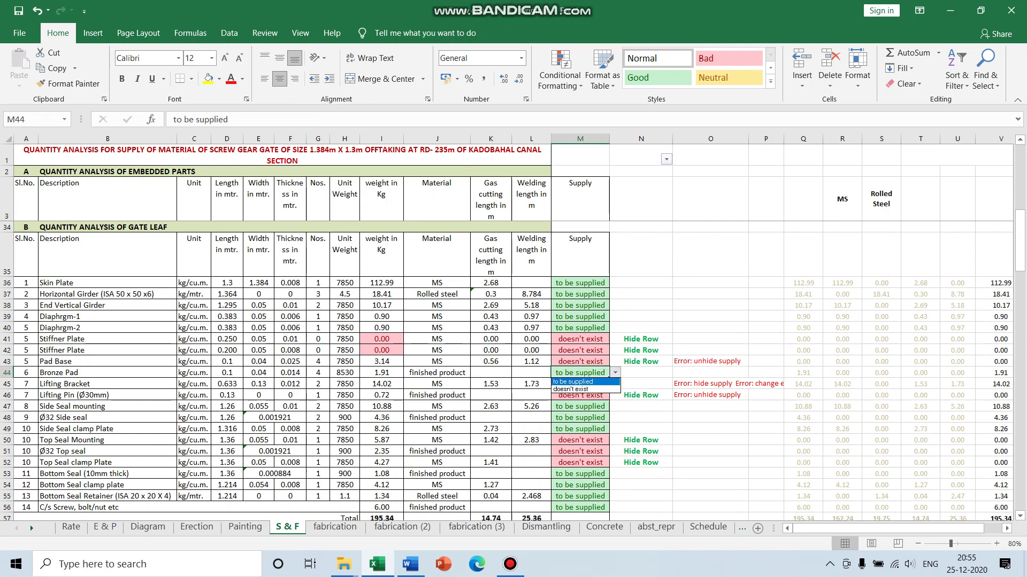
key("Down")
key("Return")
scroll(513, 369, "down", 8)
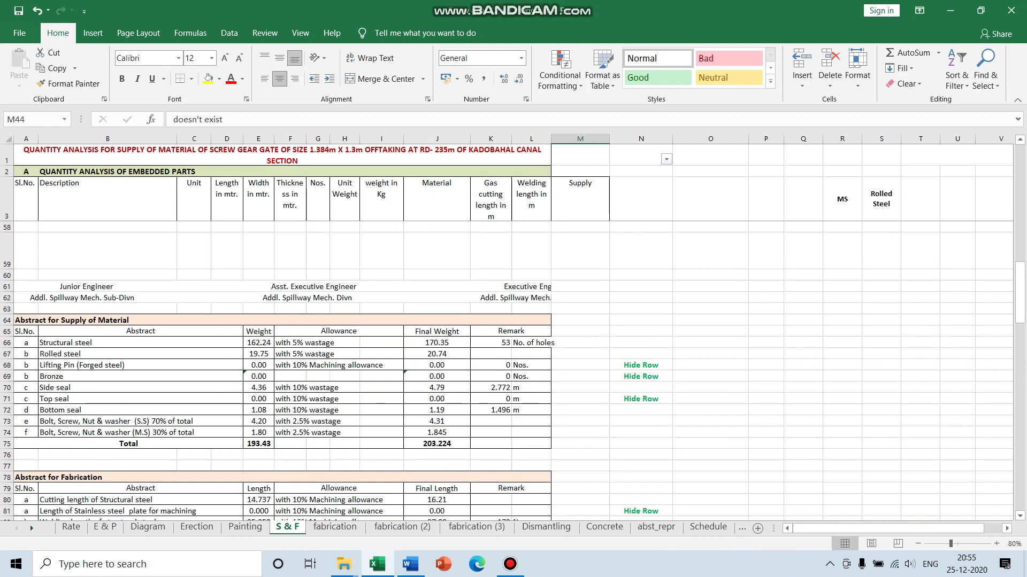
Examine the Bronze and Structural steel formulas and the "Hide Row" flags in the supply and fabrication abstracts
left_click(258, 376)
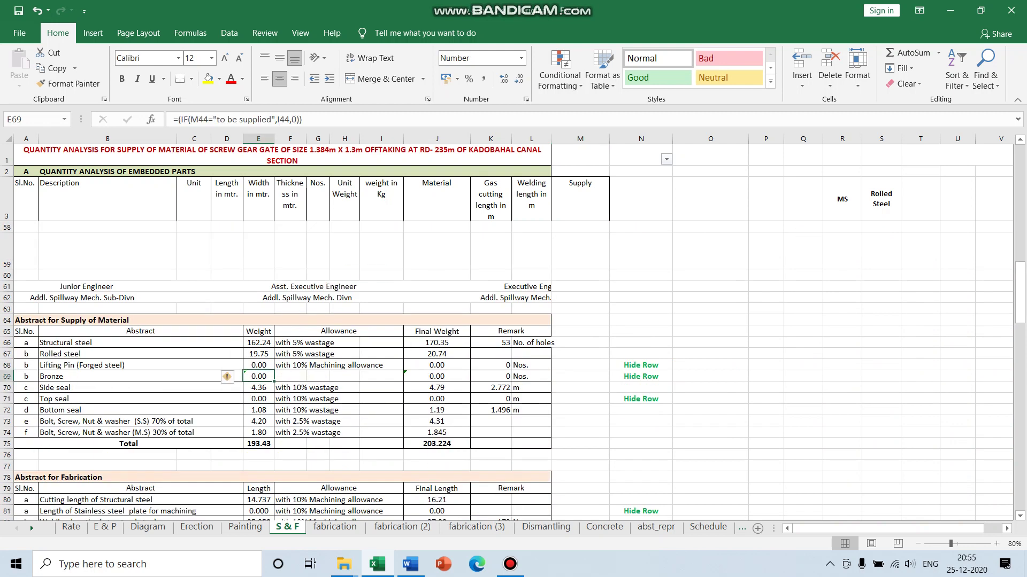
left_click(437, 376)
left_click(491, 376)
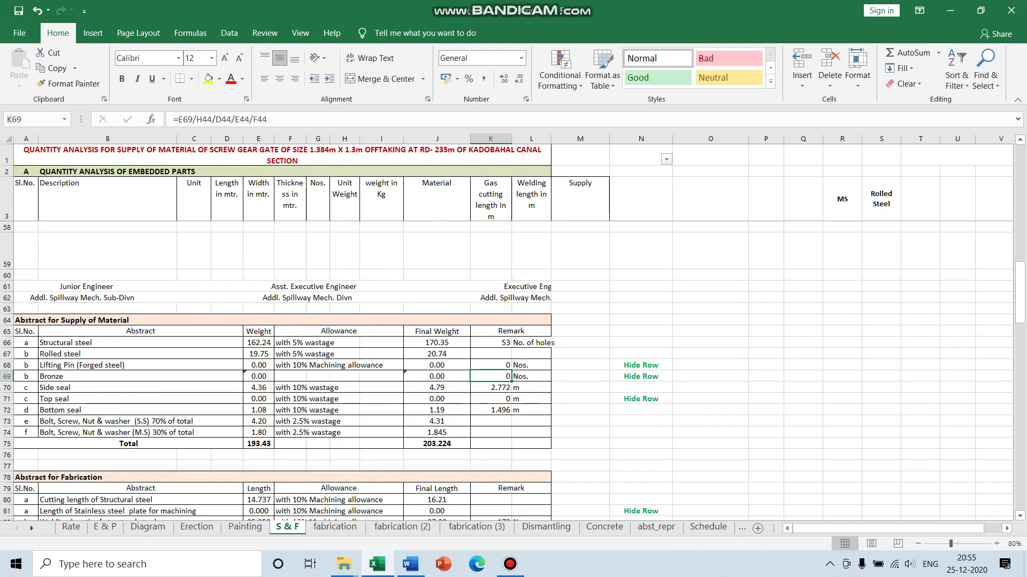
left_click(258, 342)
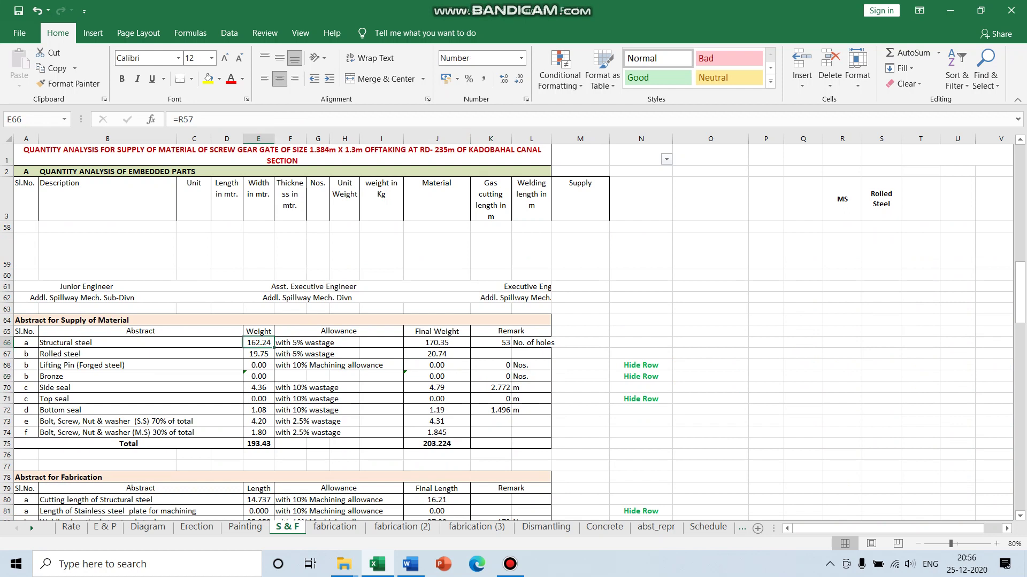
left_click(641, 365)
left_click(641, 377)
left_click(640, 399)
scroll(640, 399, "down", 2)
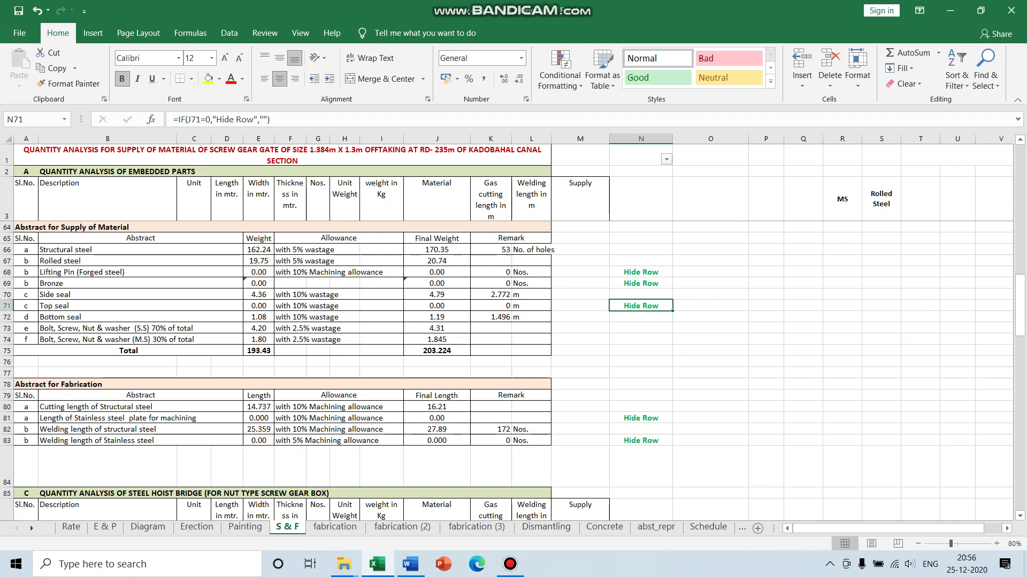
Filter the S & F sheet to exclude the "Hide Row" entries, review the remaining rows and reapply the filter
left_click(666, 160)
left_click(529, 318)
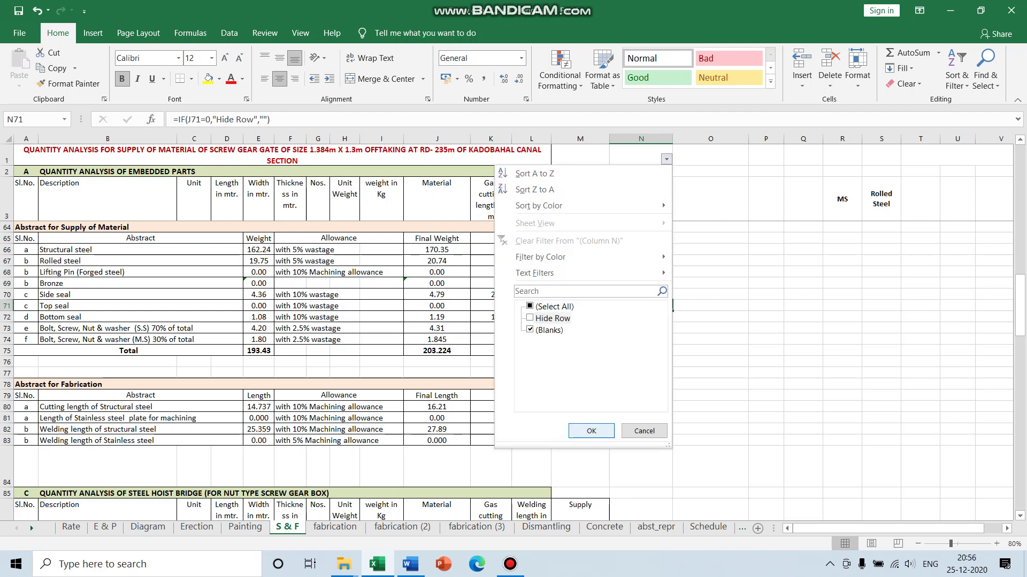
key("Return")
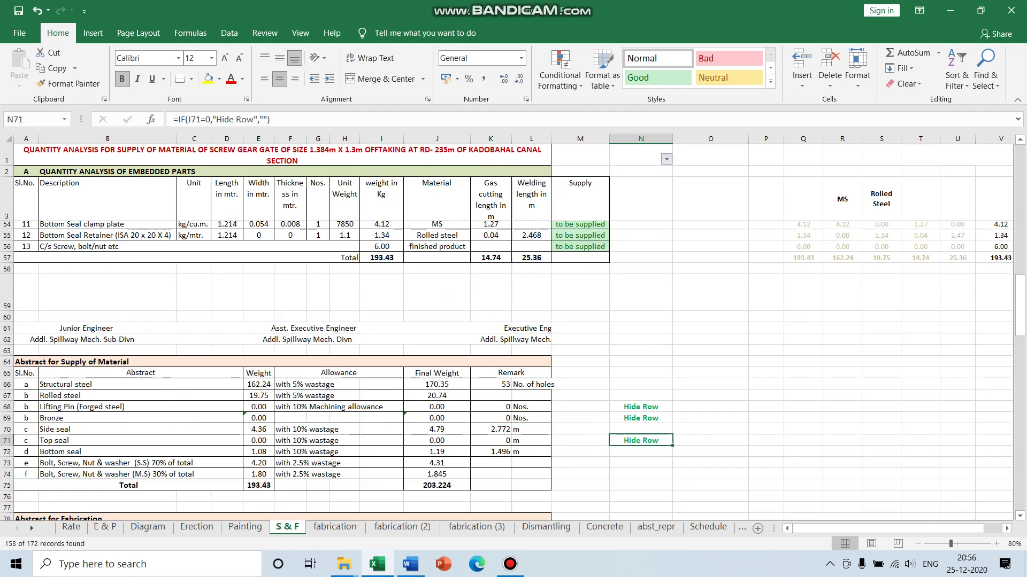
scroll(513, 348, "up", 10)
scroll(513, 332, "up", 3)
scroll(513, 331, "down", 10)
left_click(594, 262)
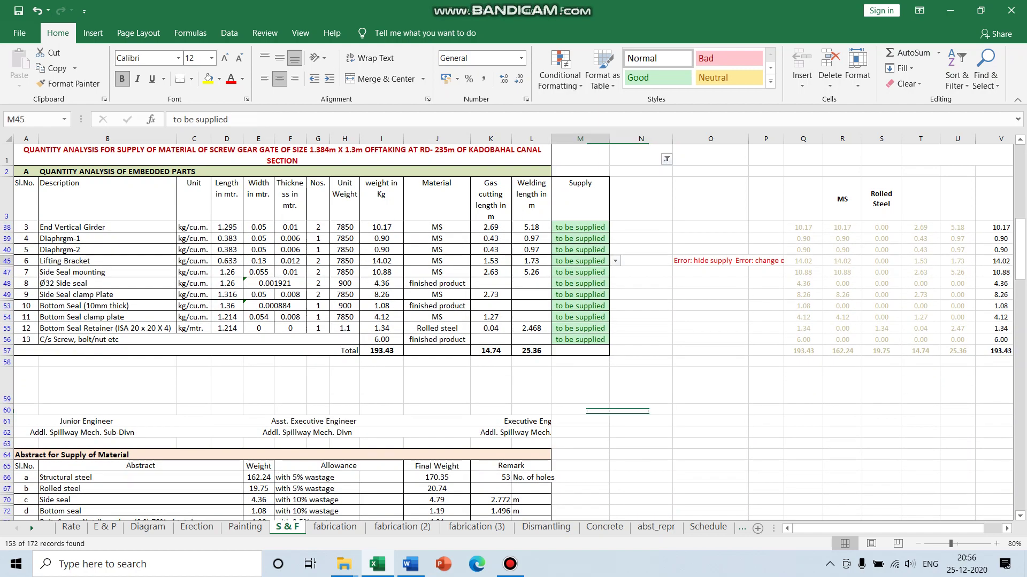
left_click(666, 159)
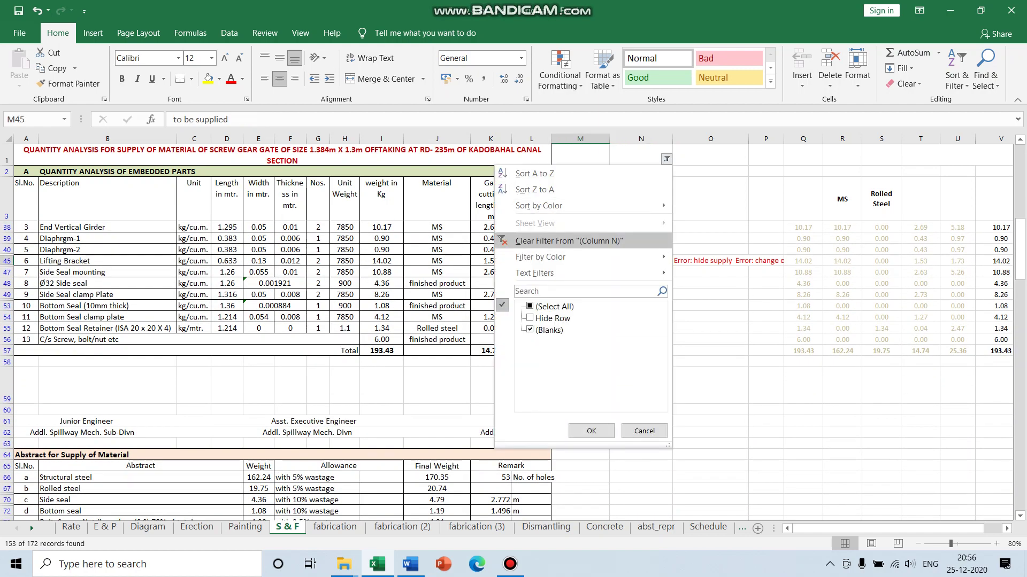
left_click(591, 431)
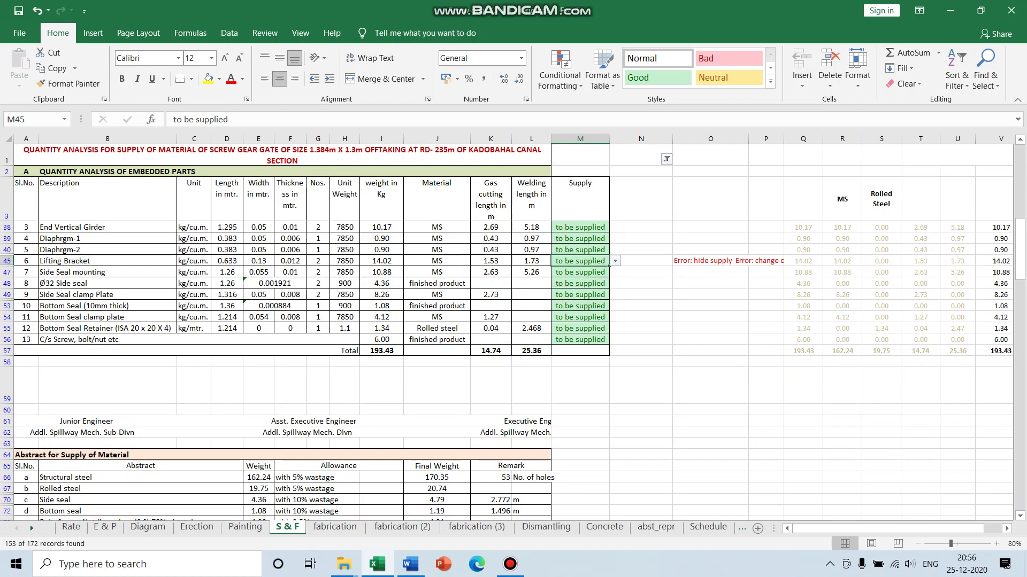